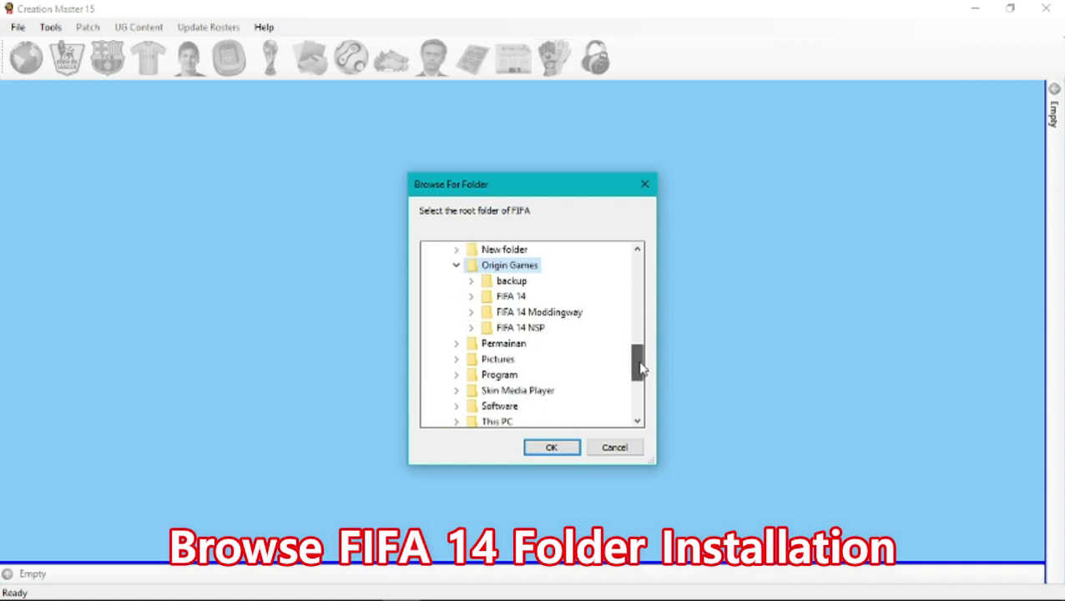
Choose the FIFA 14 folder inside Origin Games as the game's root folder
left_click(510, 281)
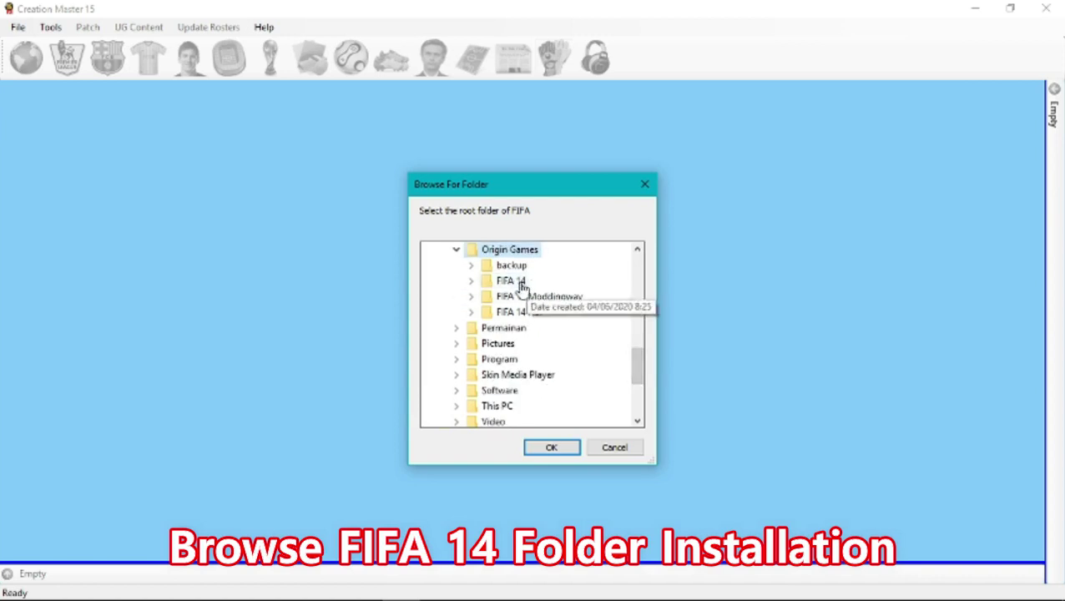
double_click(505, 282)
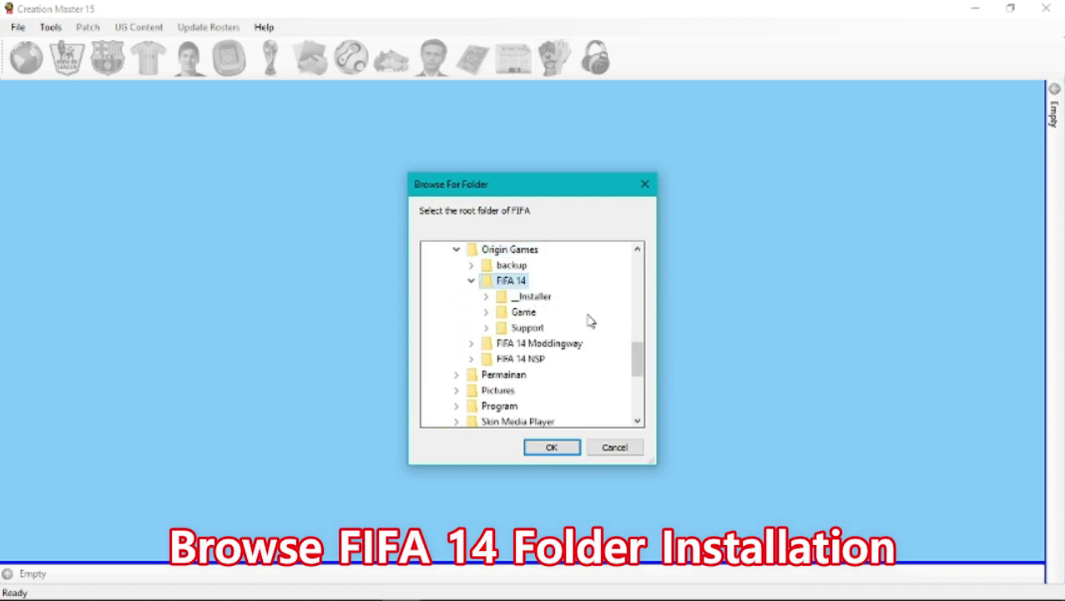
left_click(552, 448)
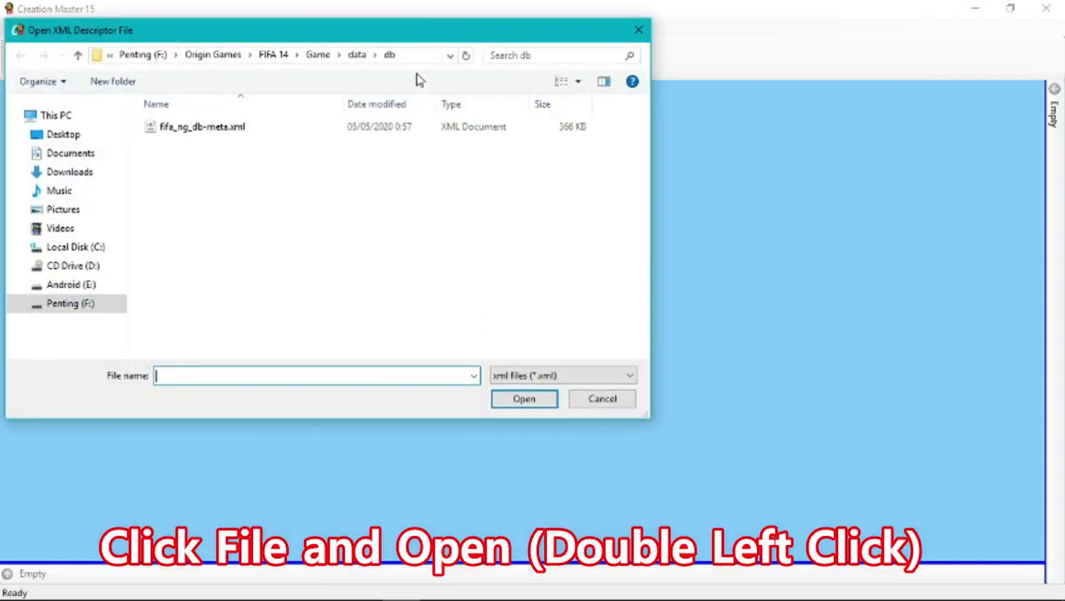
Open fifa_ng_db-meta.xml from the db folder as the XML descriptor file
left_click_drag(423, 30, 632, 92)
left_click(564, 194)
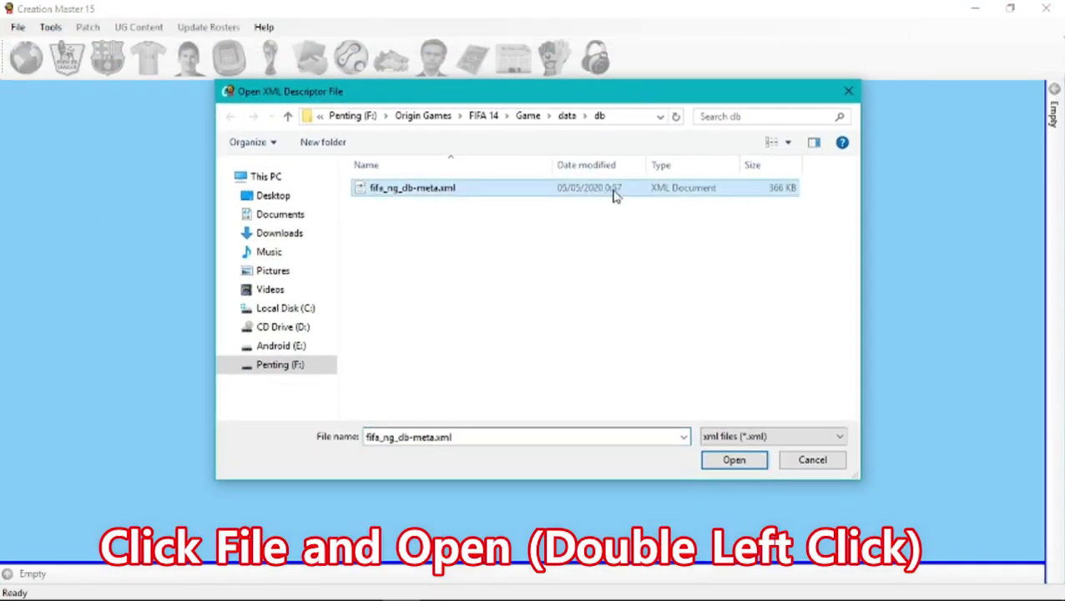
double_click(543, 190)
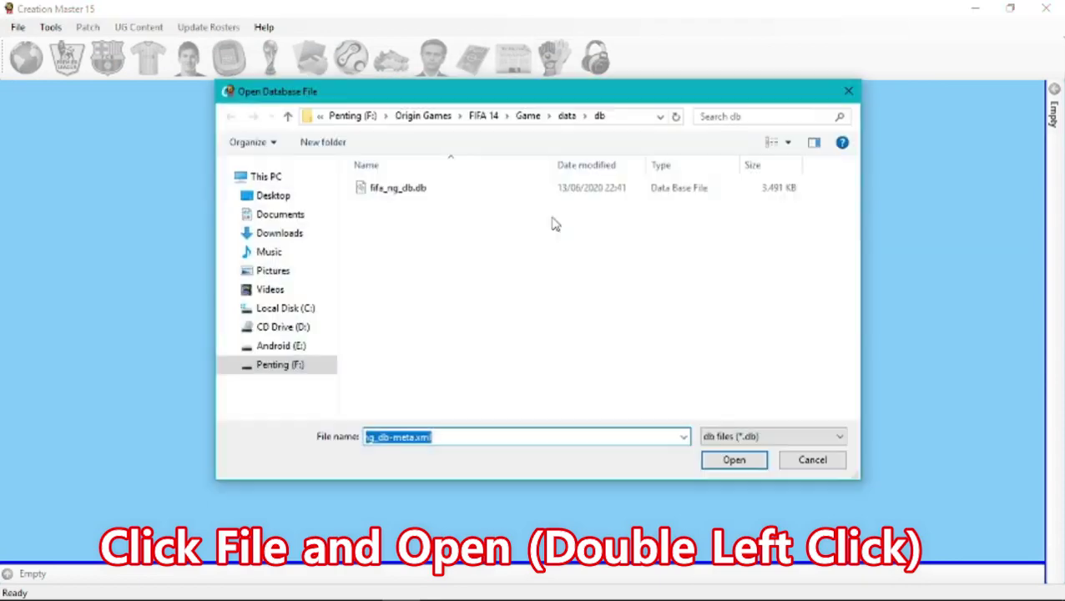
Open fifa_ng_db.db as the main database and eng_us.db as the language database
left_click(574, 191)
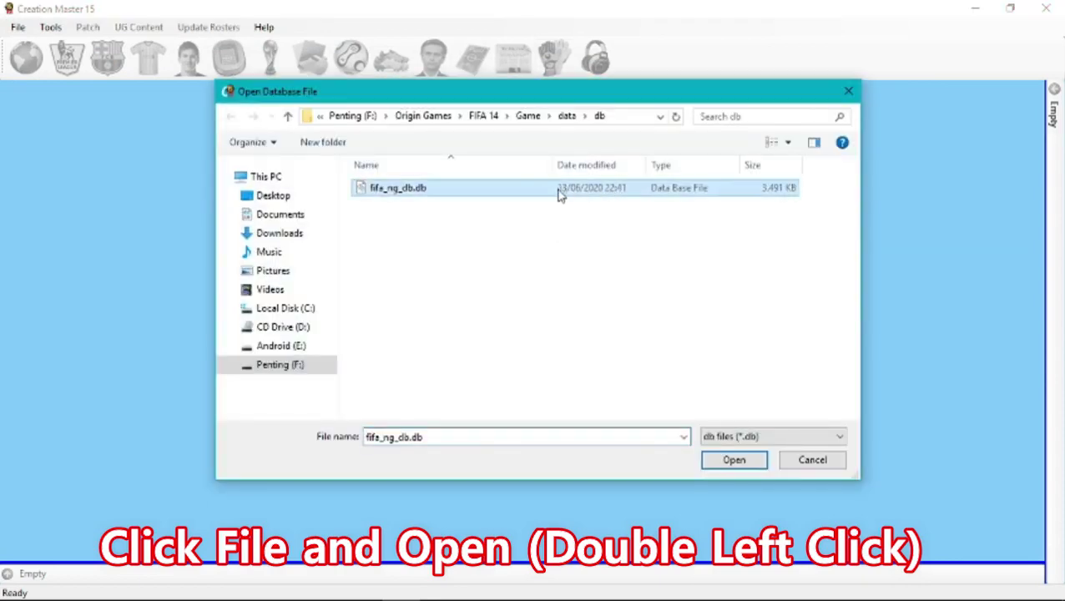
double_click(580, 191)
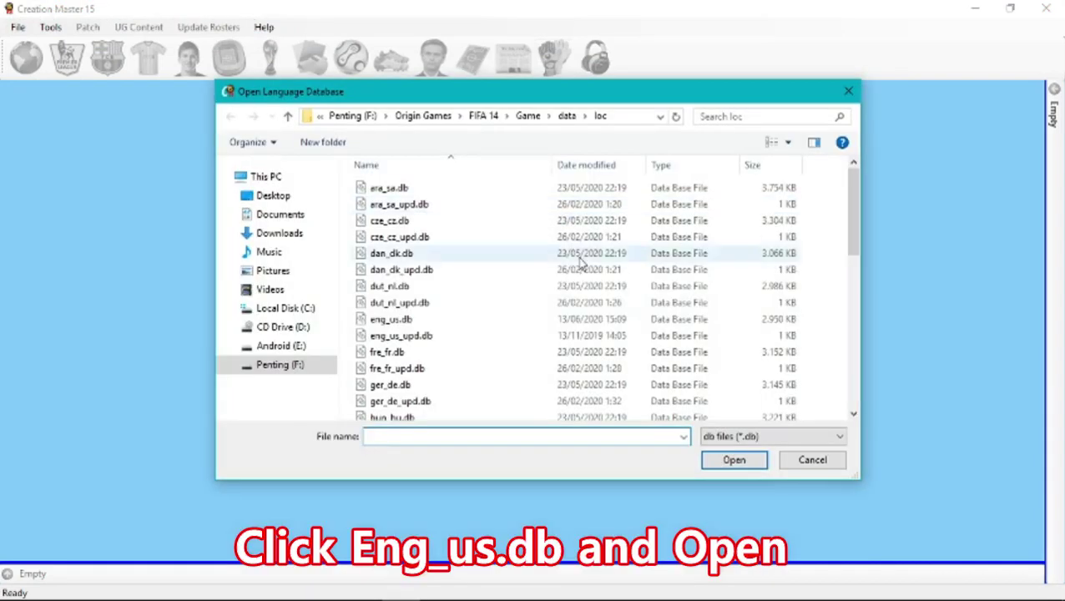
left_click(624, 321)
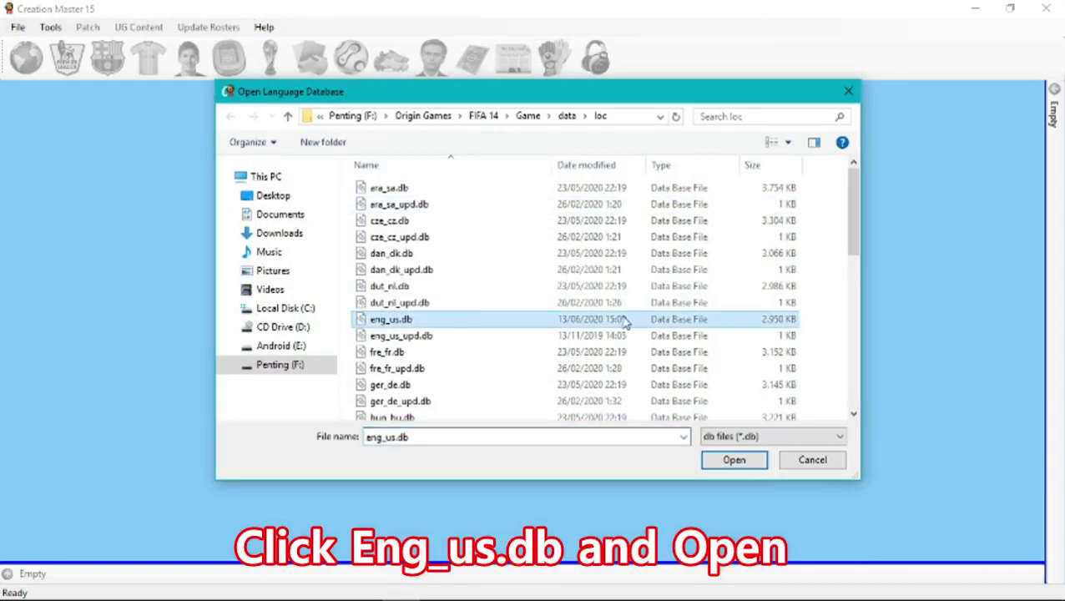
double_click(597, 322)
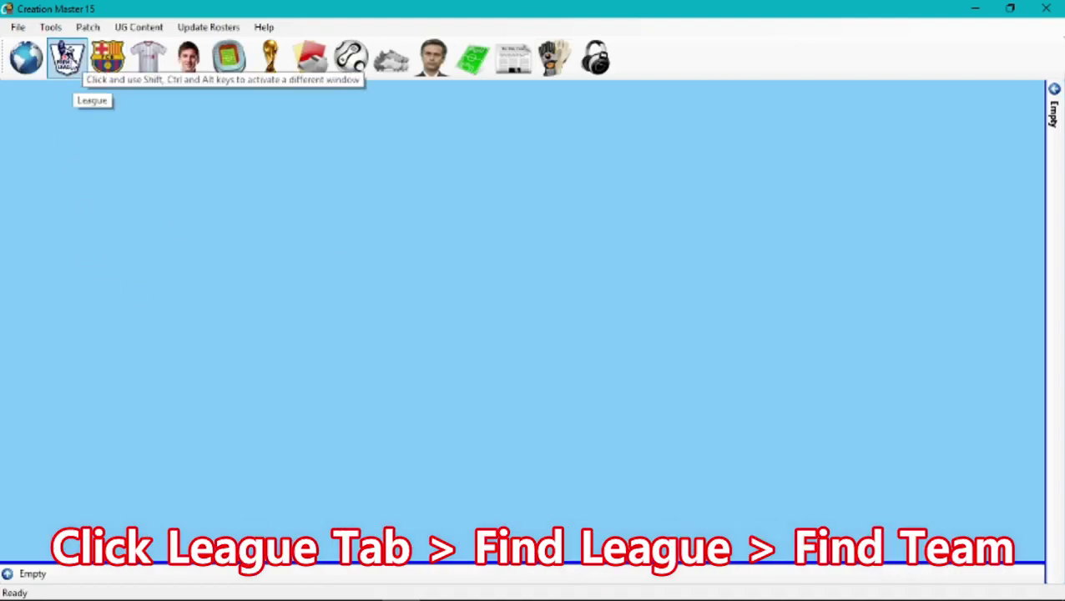
Display La Liga in the league editor
left_click(66, 58)
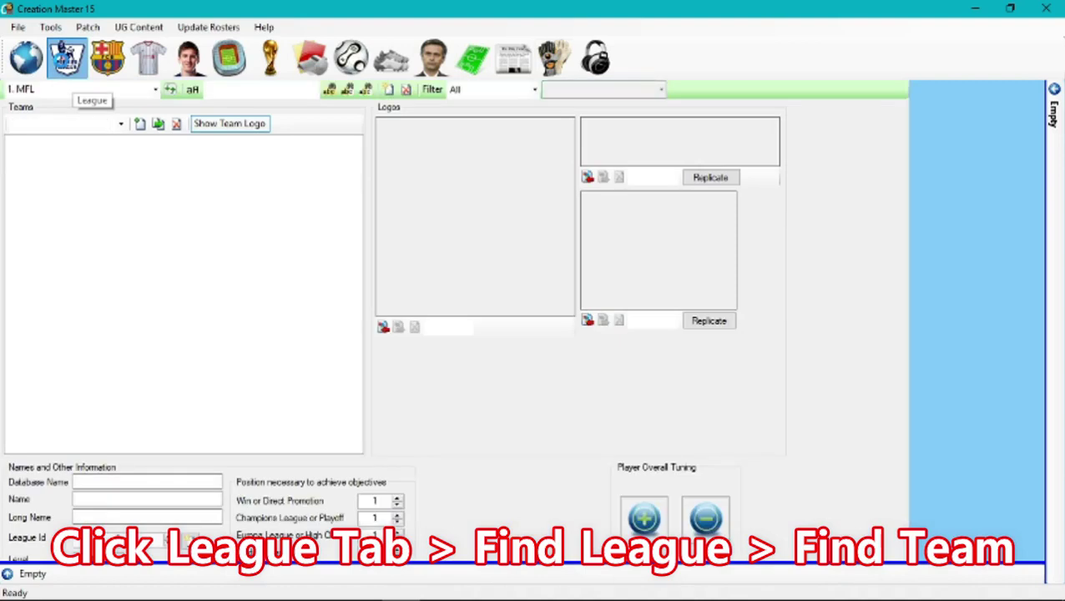
left_click(155, 89)
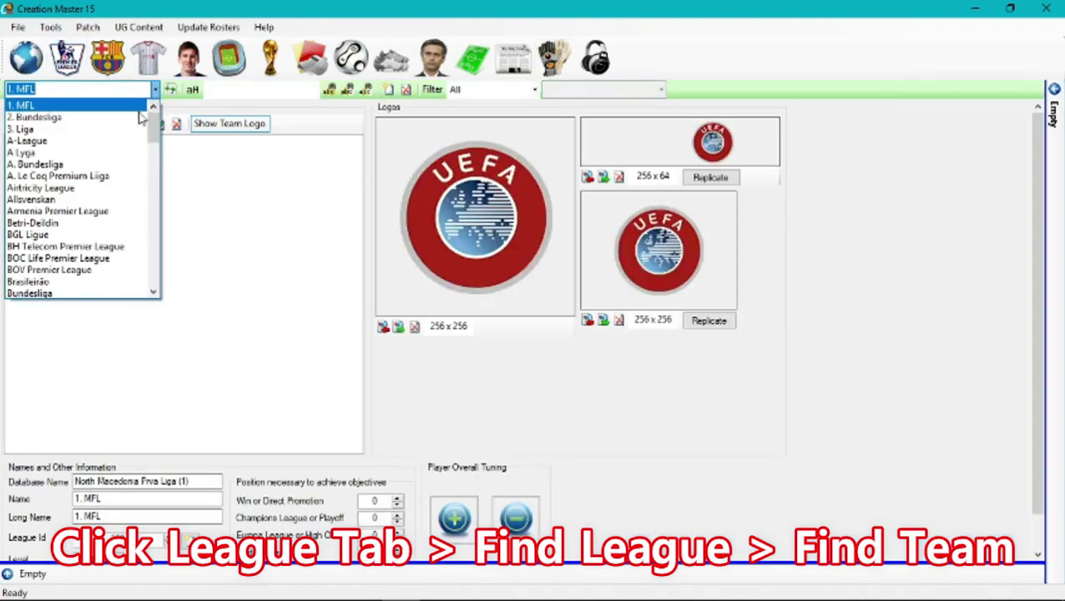
left_click_drag(153, 125, 154, 219)
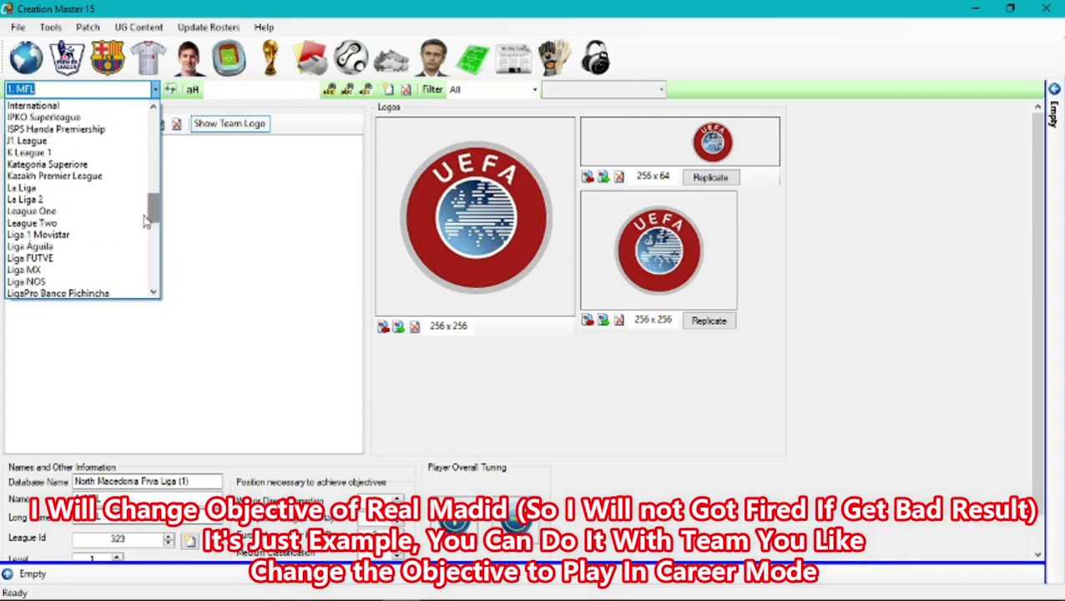
left_click(82, 195)
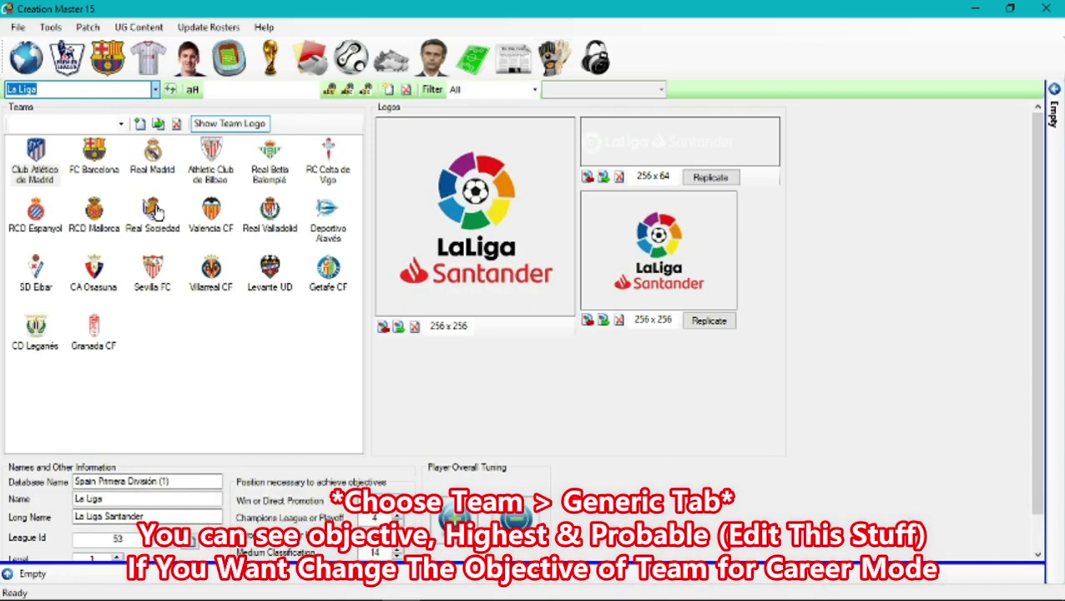
Open Real Madrid from La Liga's team list for editing
left_click(156, 164)
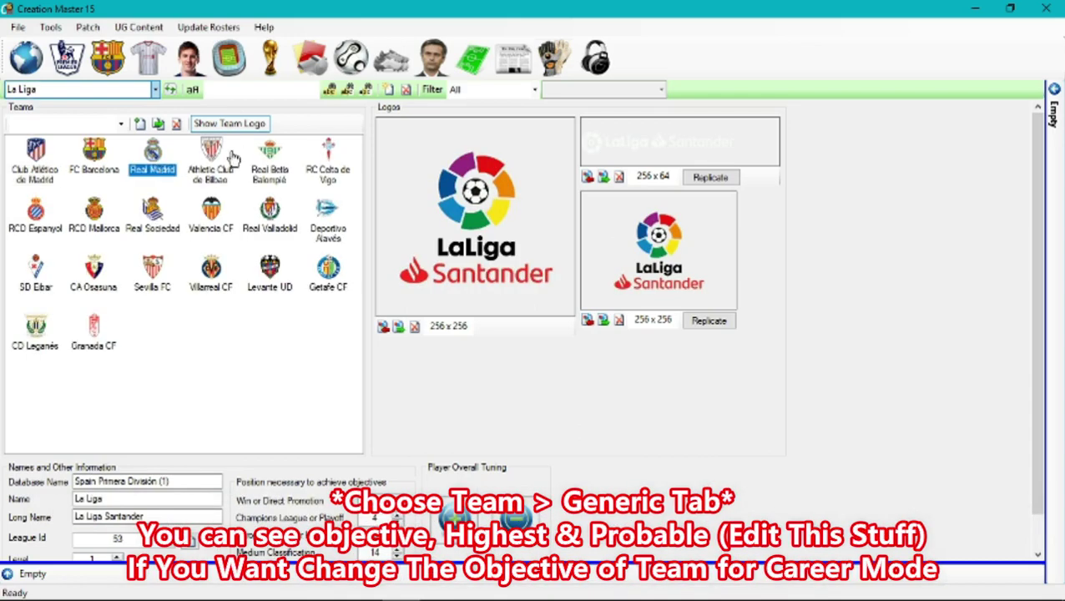
left_click(163, 206)
left_click(156, 166)
double_click(153, 164)
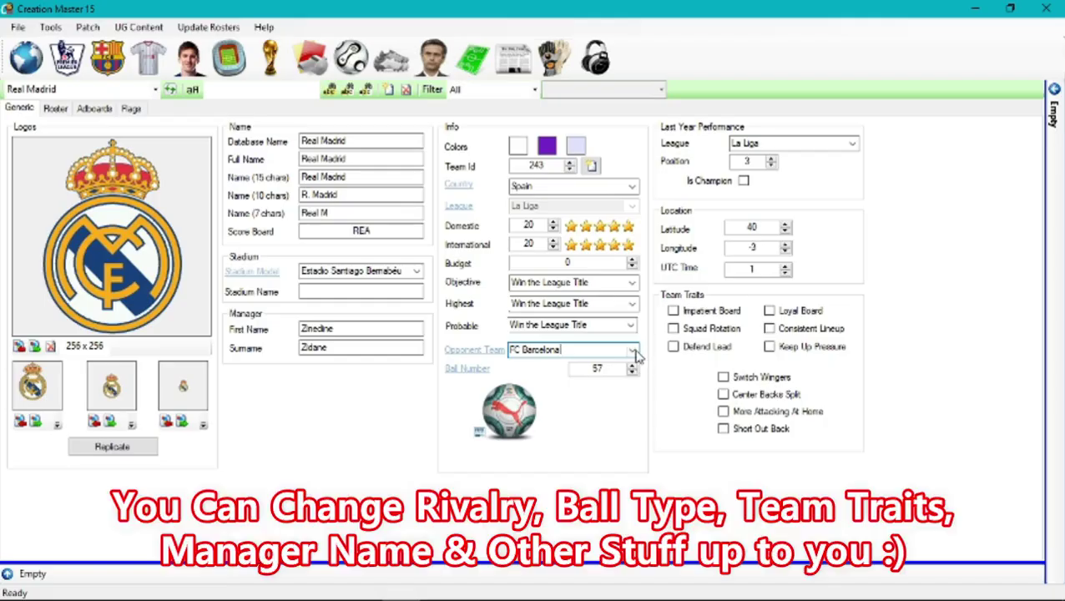
Try to set Real Madrid's opponent team by entering Atletico and the club's city
left_click(363, 391)
type("At")
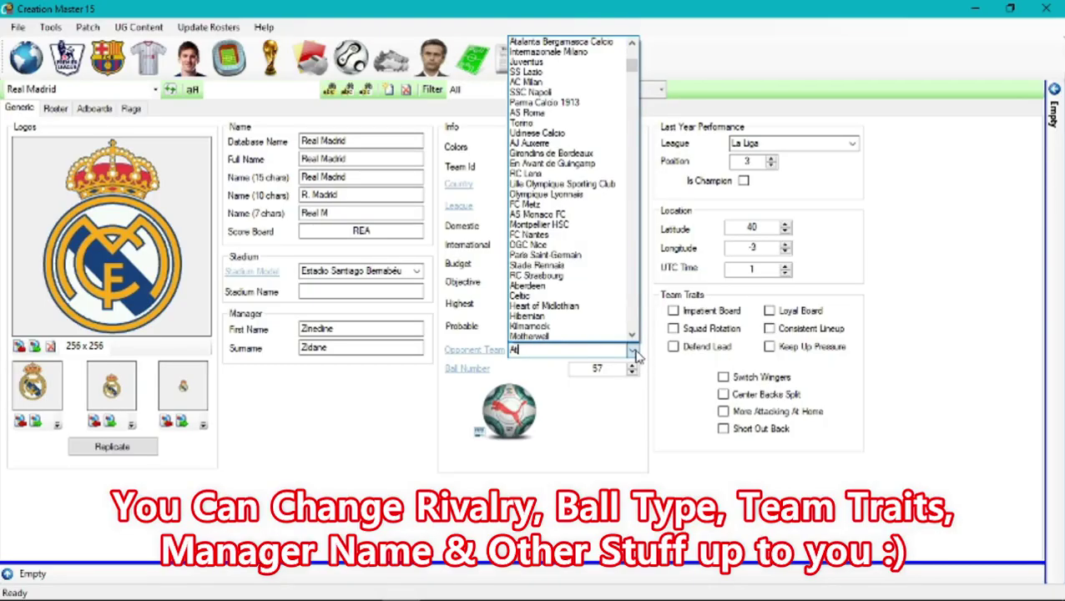
type("le")
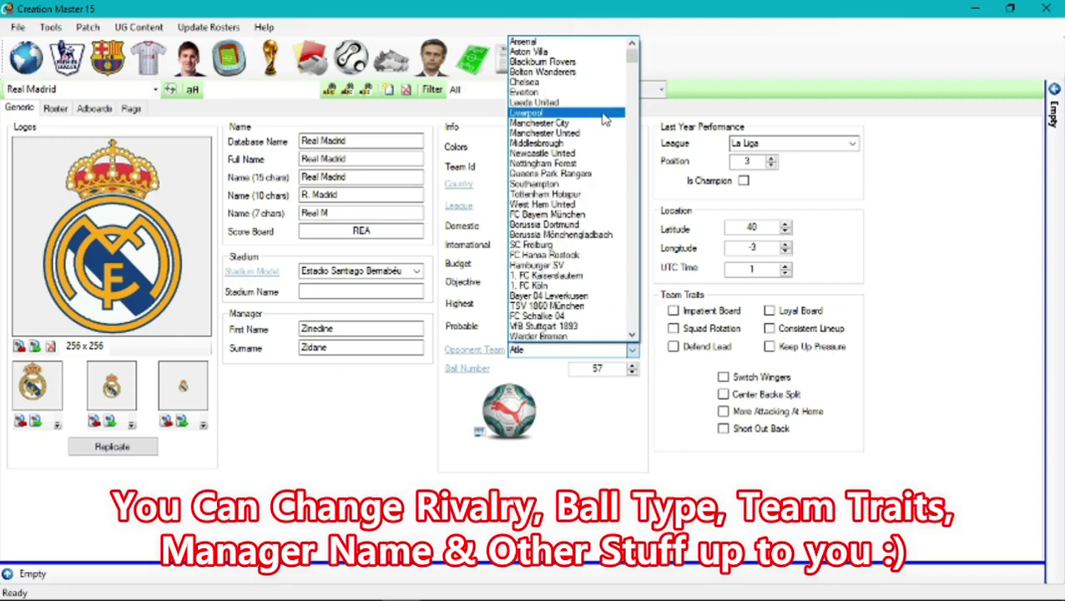
type("tico")
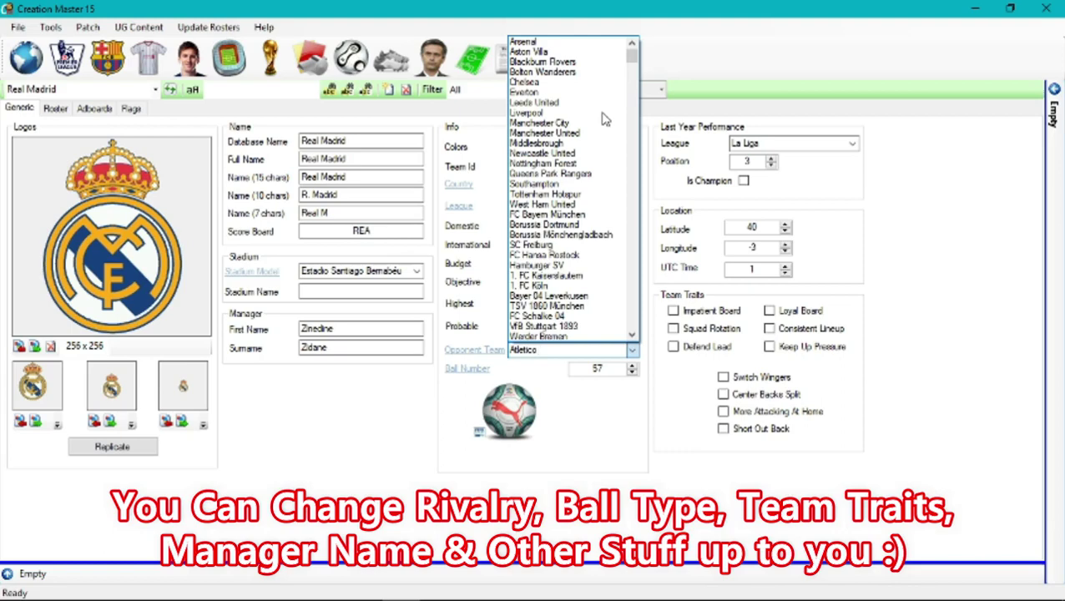
type("madric")
key("Return")
Try finding the opponent team again with the entry ATLE, and clear the entry
left_click(632, 352)
type("AT")
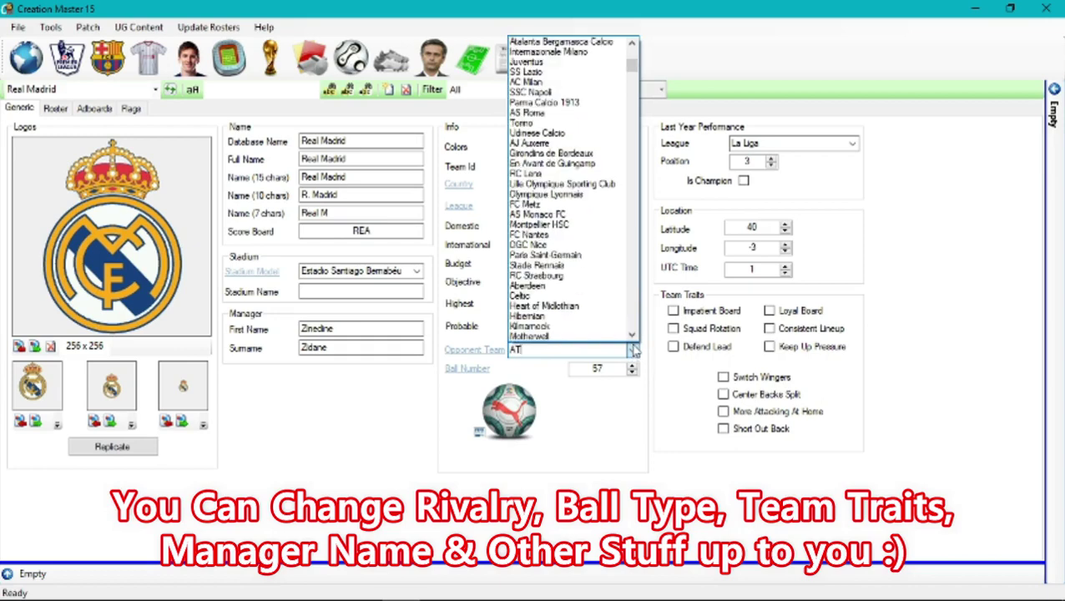
type("LE")
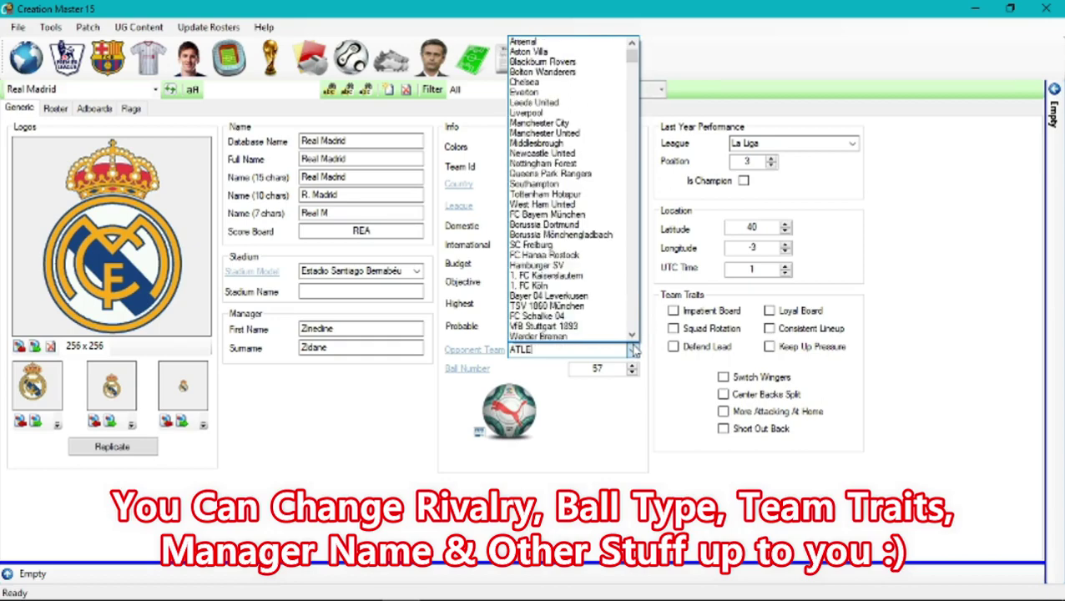
key("BackSpace")
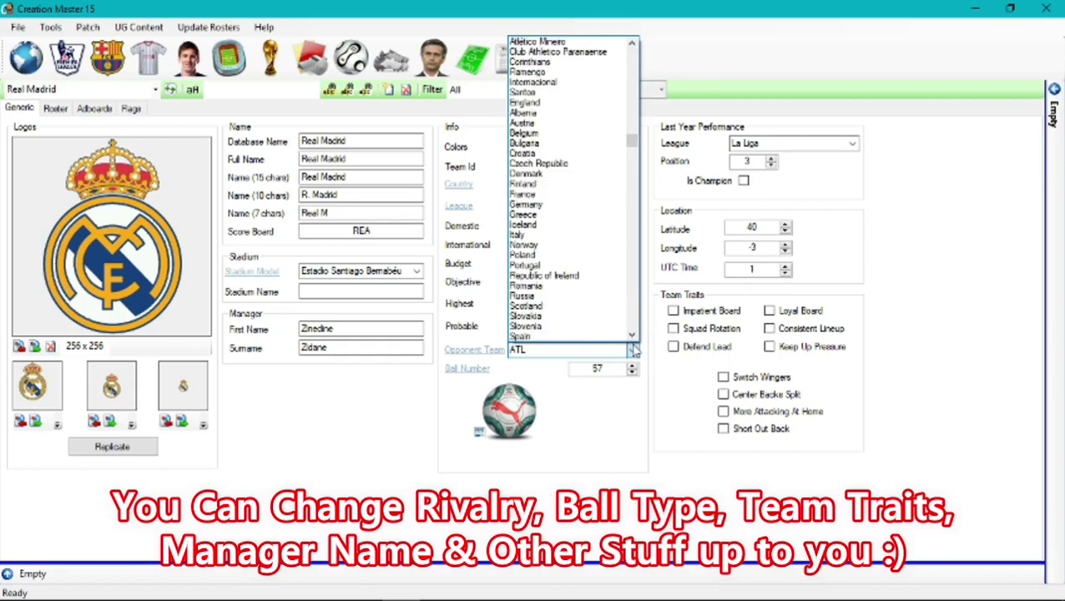
key("BackSpace")
key("BackSpace")
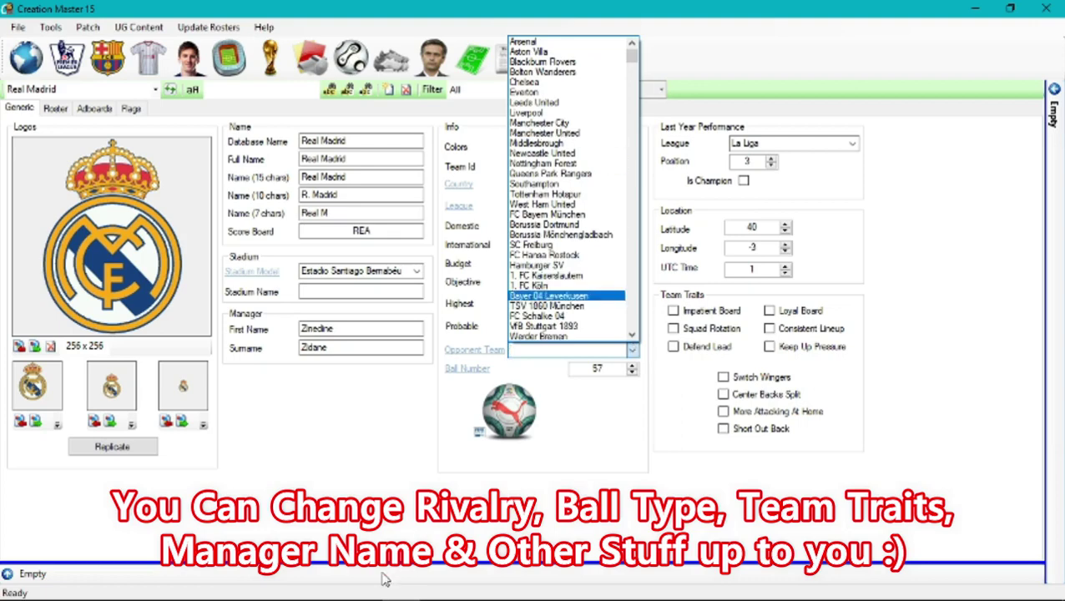
left_click(395, 465)
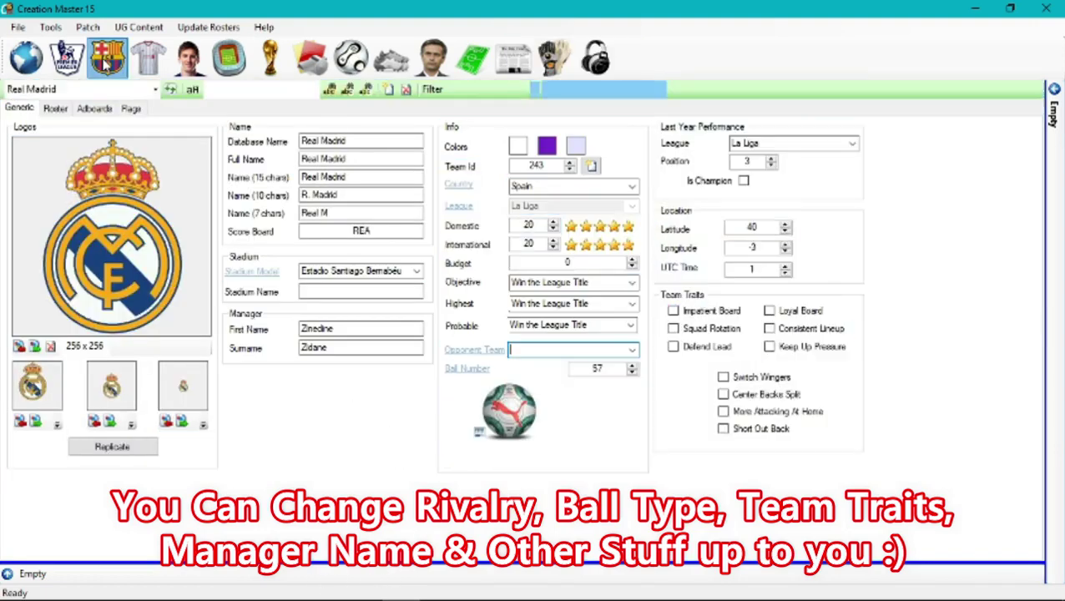
Check the rival's name in La Liga's team list and set Real Madrid's opponent team to Club Atlético de Madrid
left_click(67, 57)
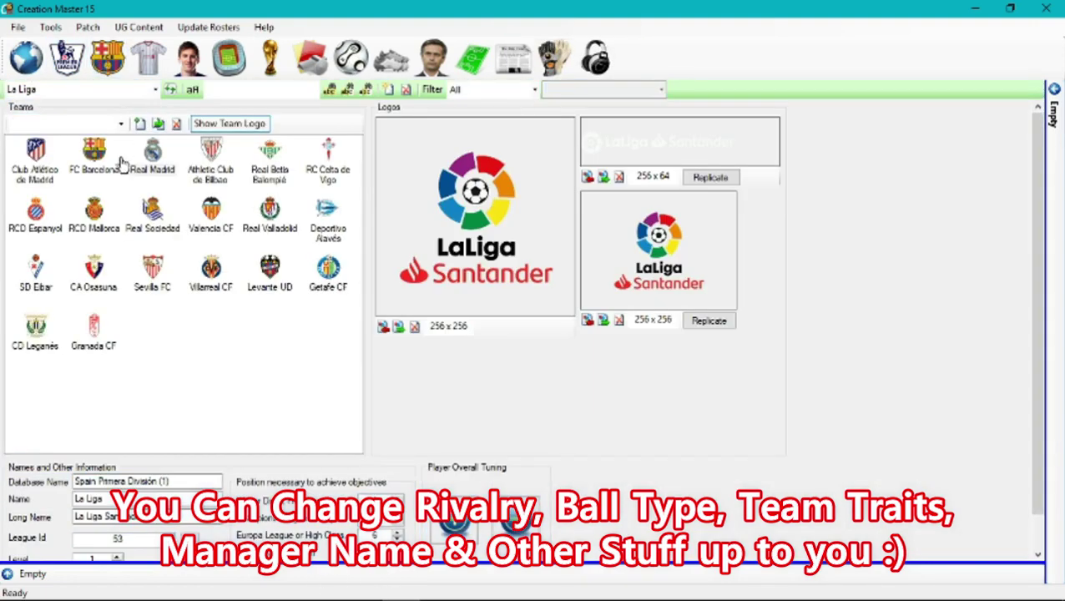
left_click(107, 57)
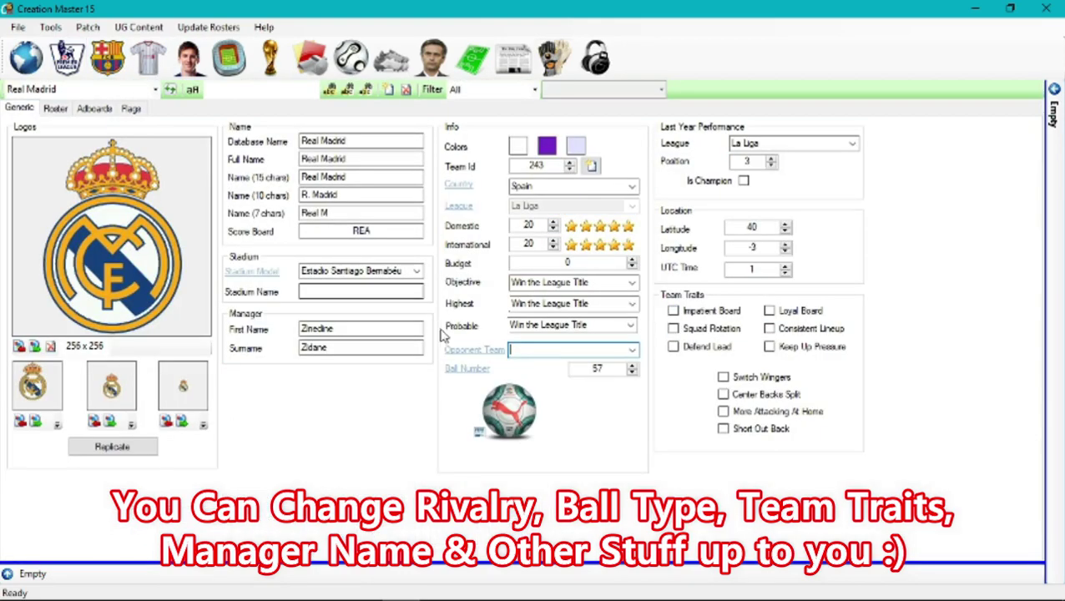
left_click(634, 351)
type("C")
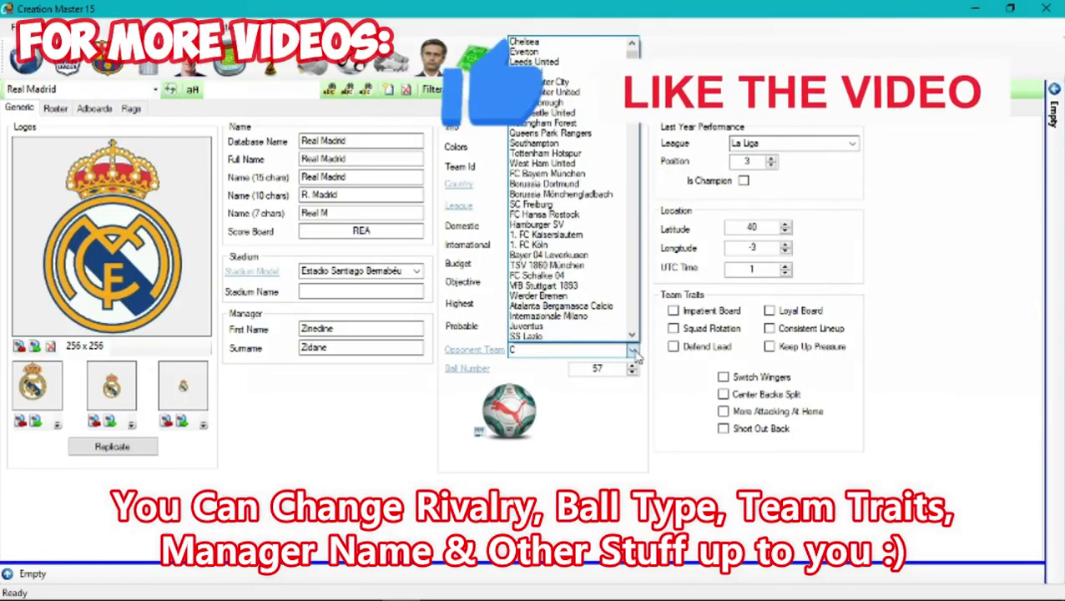
type("lun")
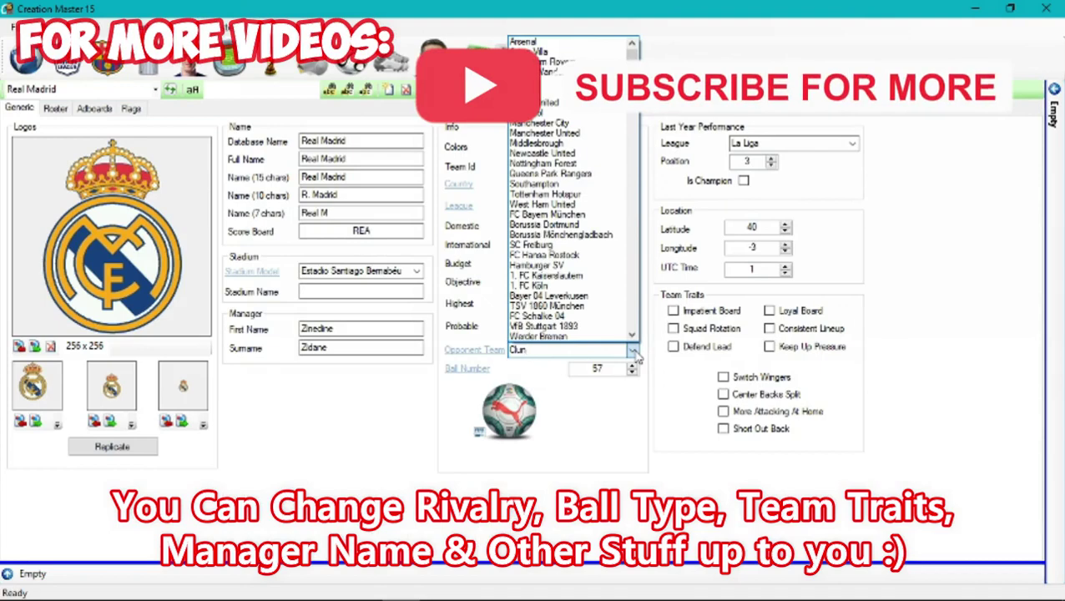
key("BackSpace")
type("b")
key("Return")
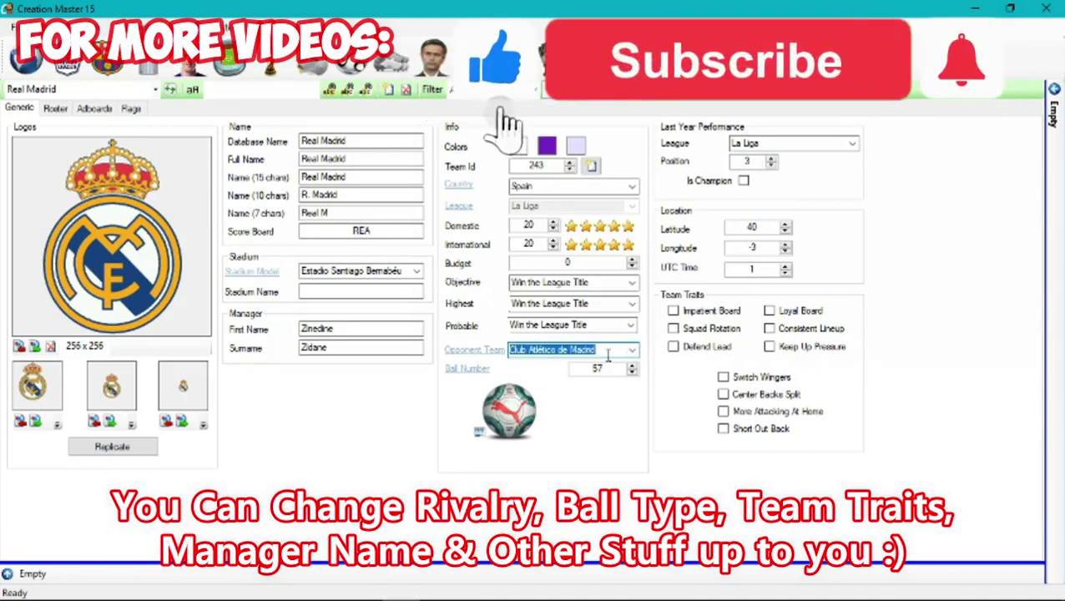
Set Real Madrid's objective to Avoid Relegation
left_click(608, 325)
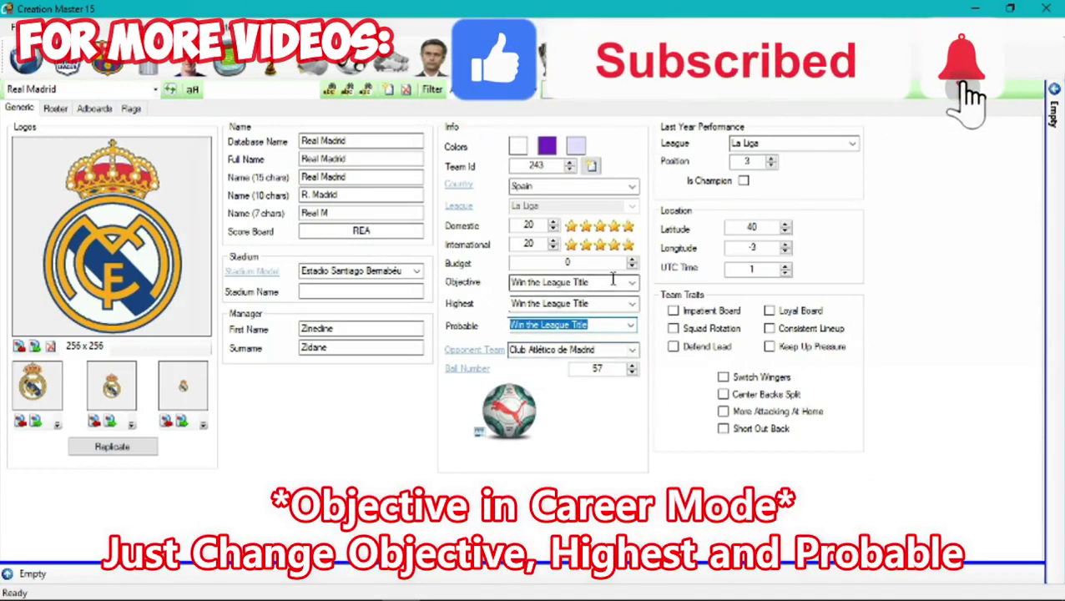
left_click(613, 281)
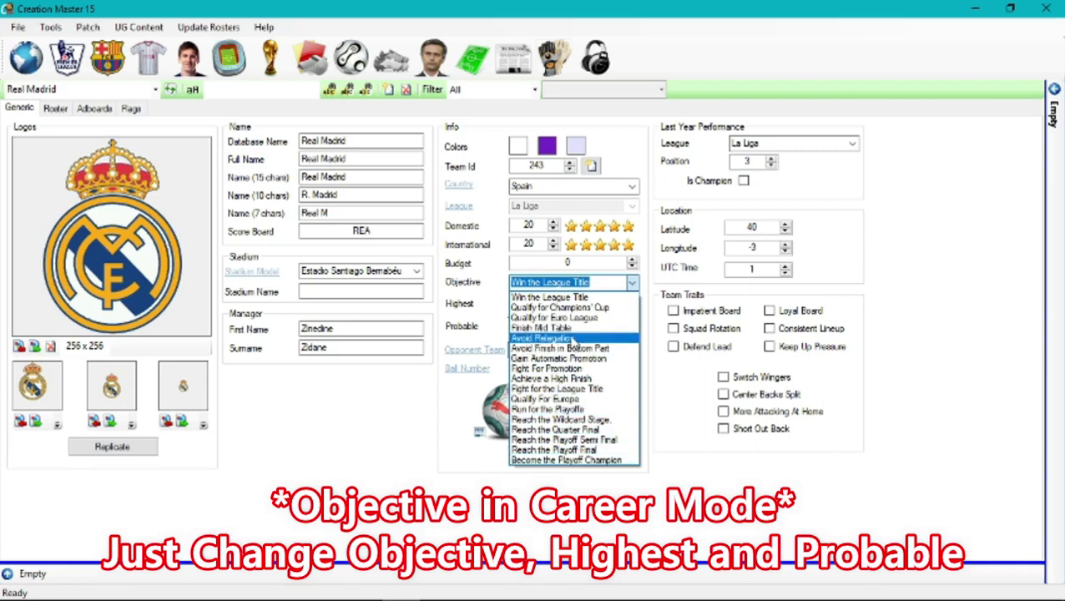
left_click(589, 348)
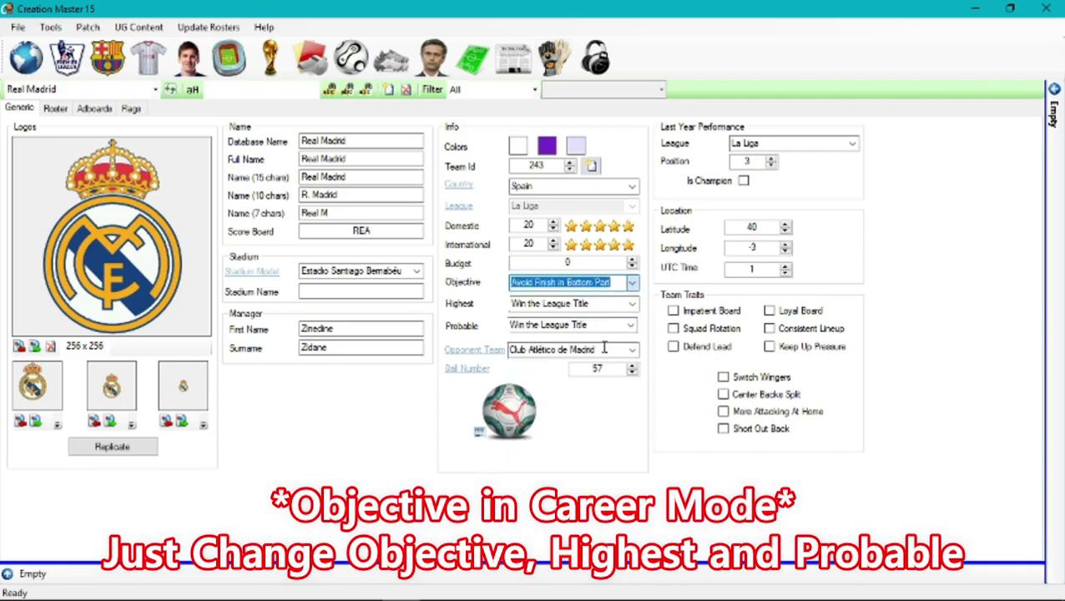
left_click(609, 282)
left_click(566, 338)
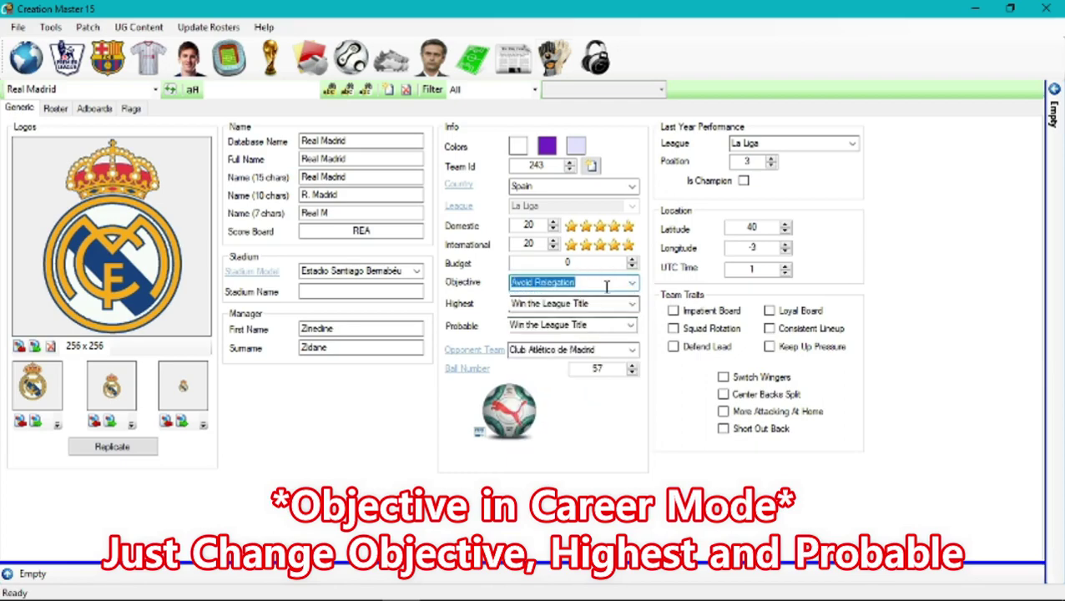
Set Real Madrid's highest objective to Fight for the League Title and the probable one to Avoid Relegation
left_click(631, 306)
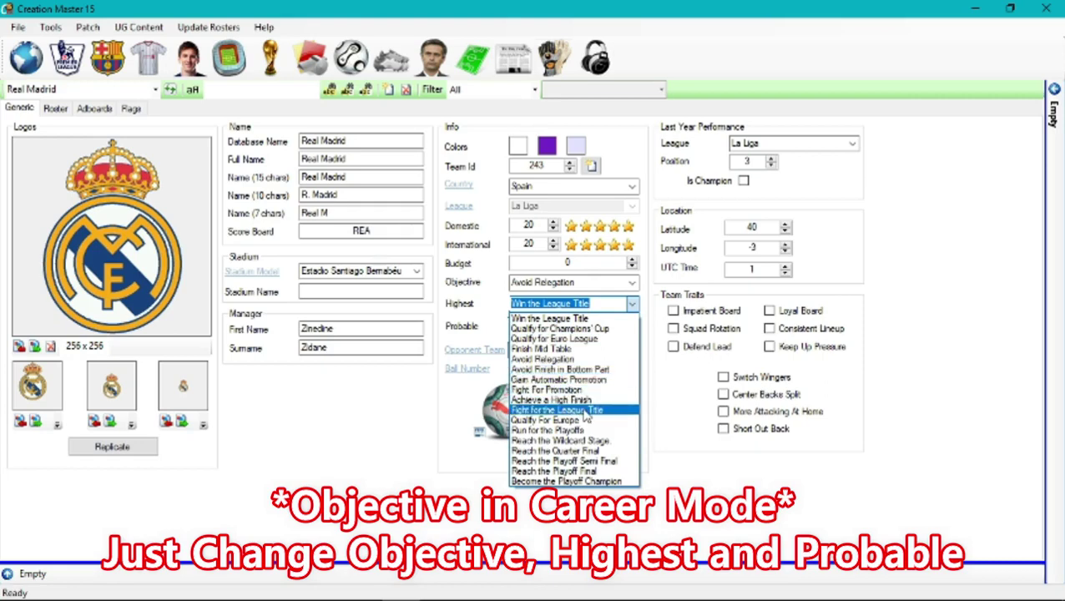
left_click(576, 411)
left_click(608, 305)
left_click(614, 325)
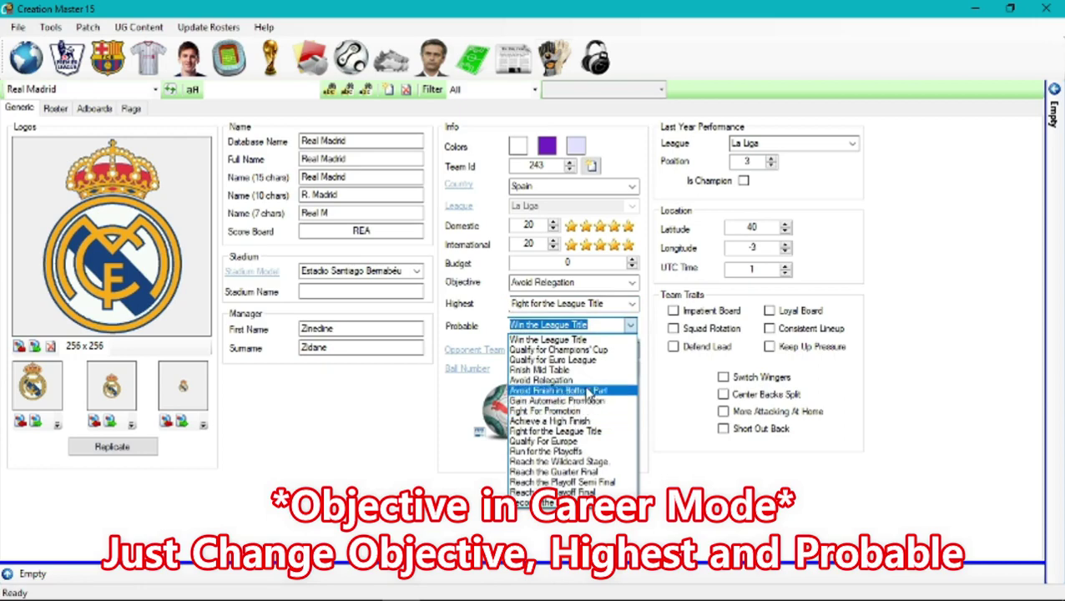
left_click(584, 380)
left_click(594, 326)
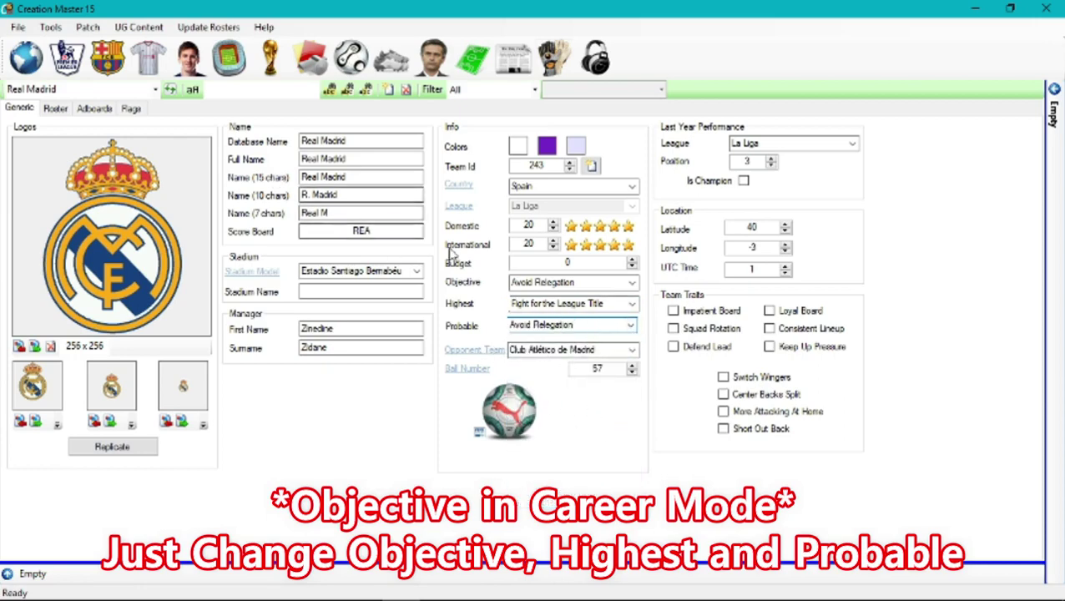
left_click(594, 282)
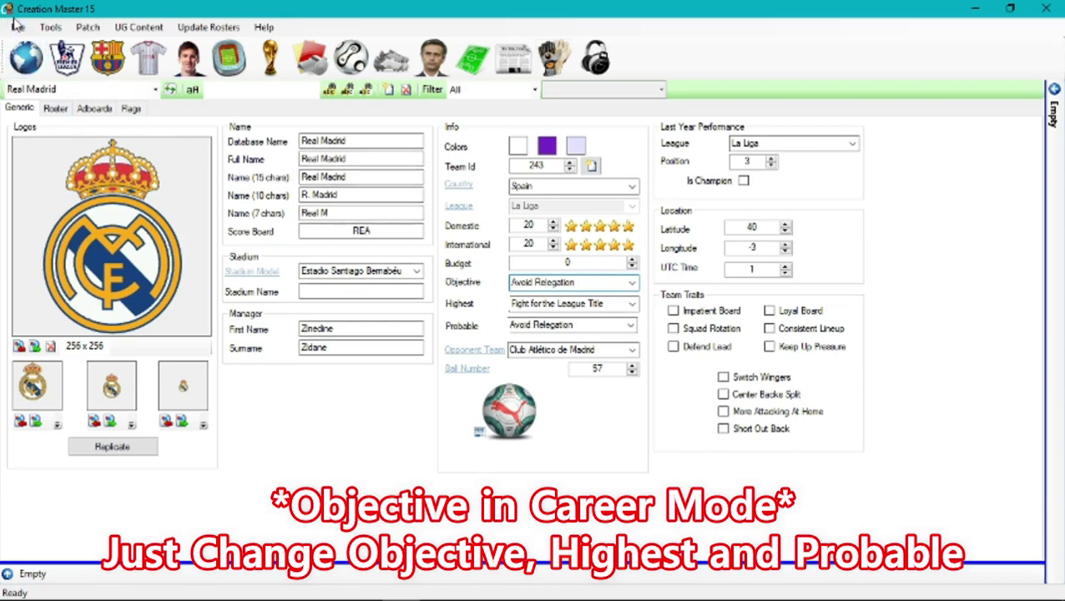
left_click_drag(352, 328, 221, 321)
left_click(359, 329)
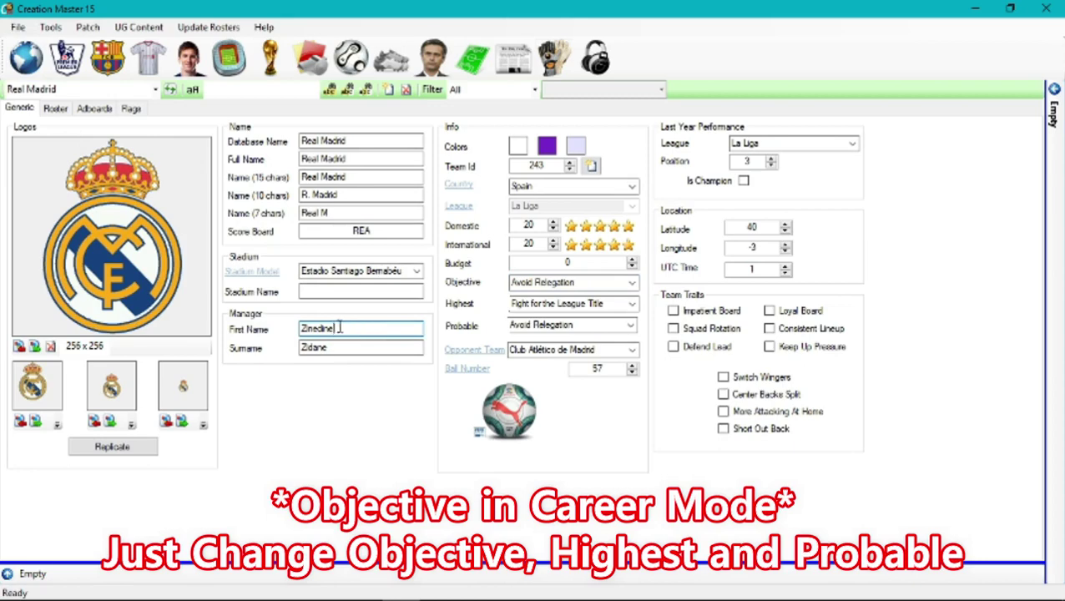
left_click_drag(351, 328, 255, 321)
left_click(346, 344)
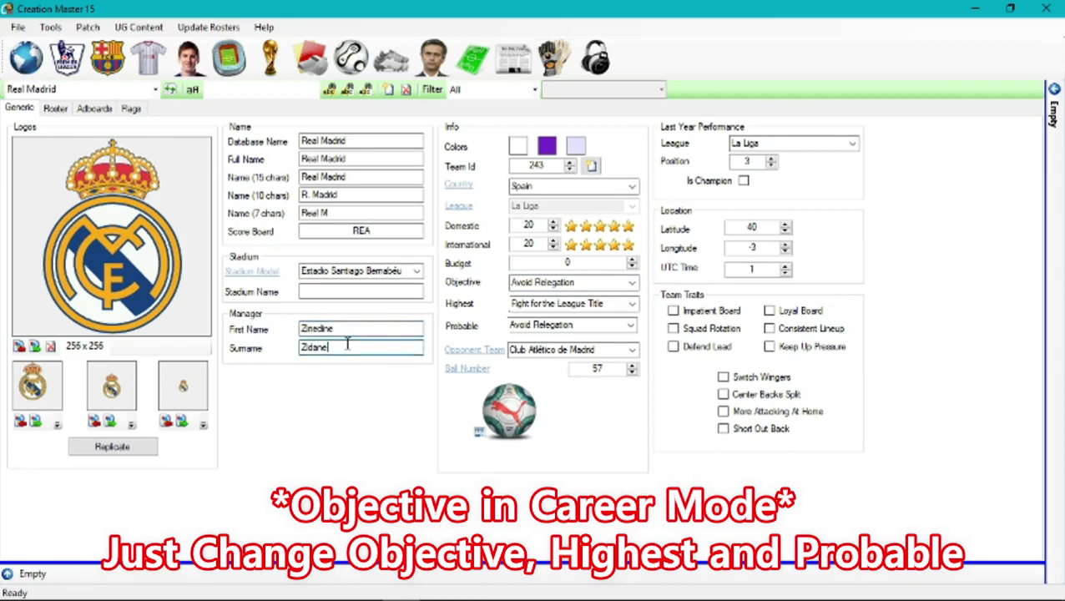
left_click_drag(356, 347, 225, 345)
left_click(345, 328)
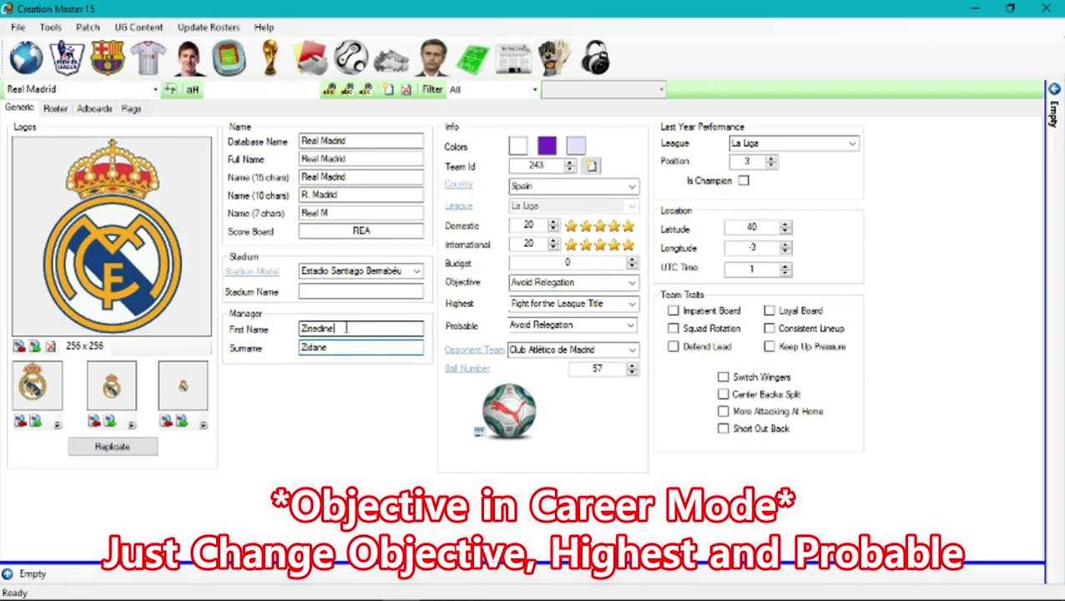
left_click(632, 368)
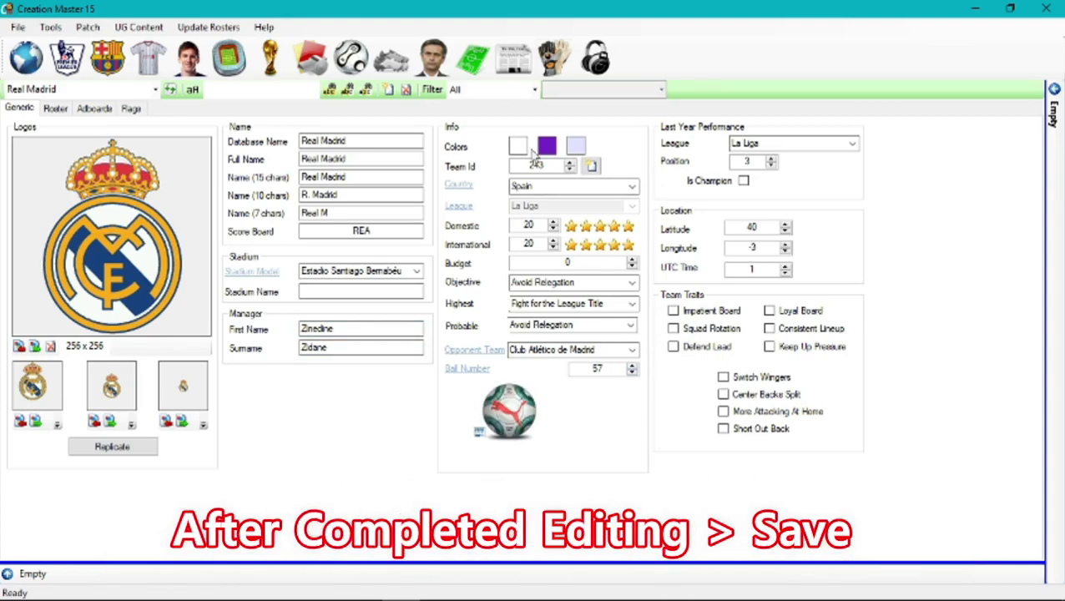
Save the edited FIFA 14 database
left_click(18, 28)
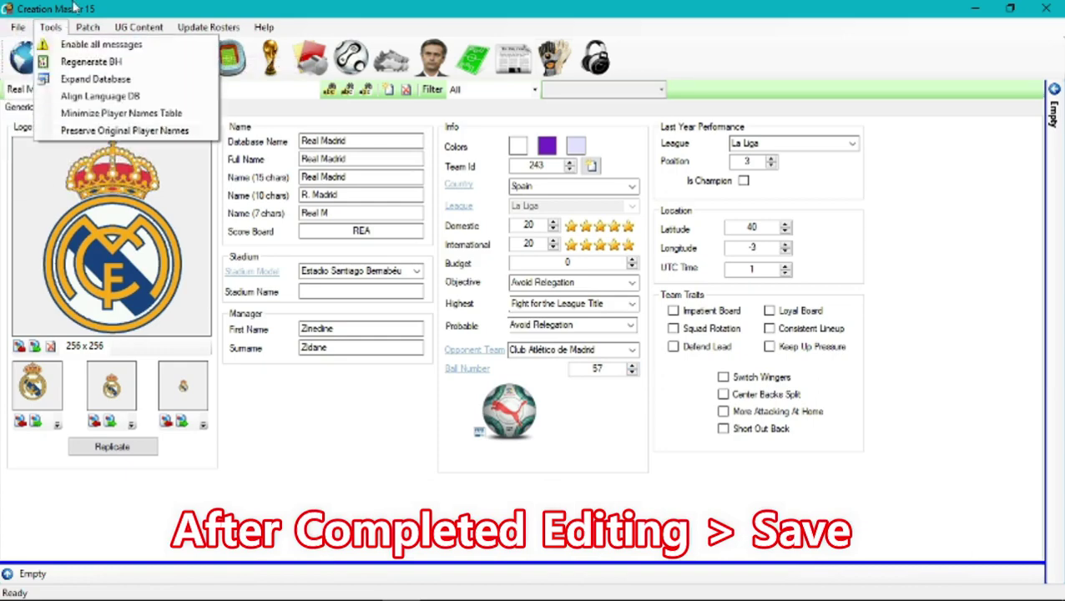
left_click(50, 26)
left_click(19, 27)
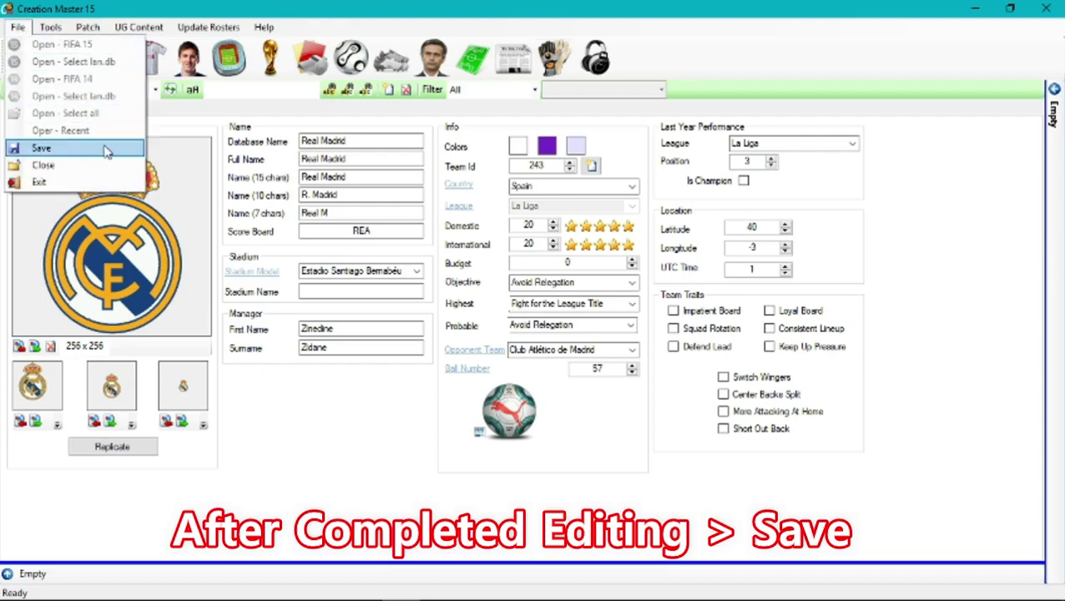
left_click(131, 150)
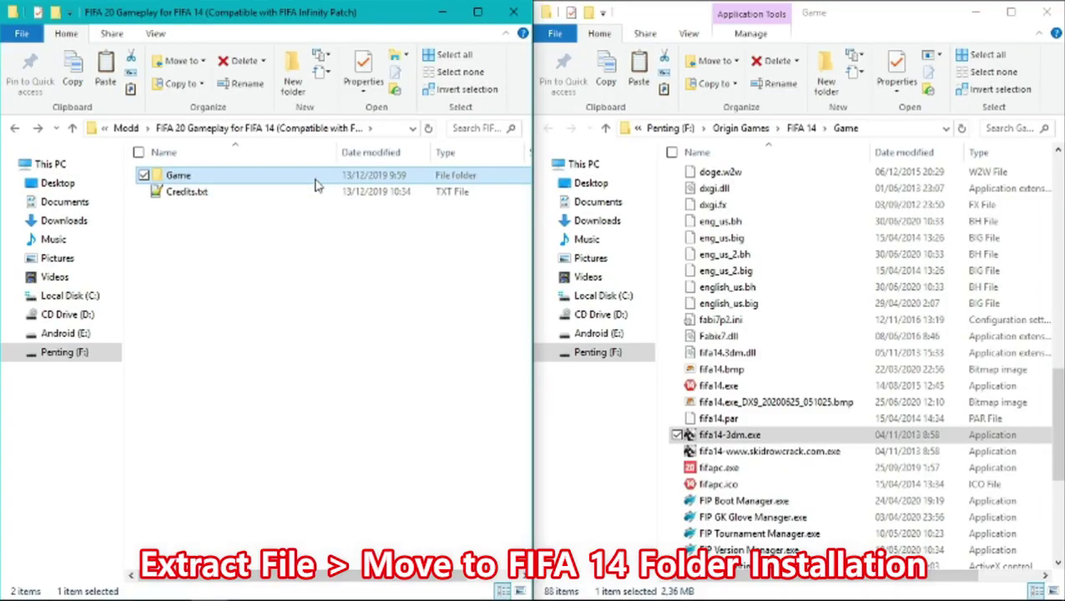
Switch to File Explorer and copy the Game folder from the FIFA 20 Gameplay for FIFA 14 mod folder
right_click(316, 184)
left_click(278, 239)
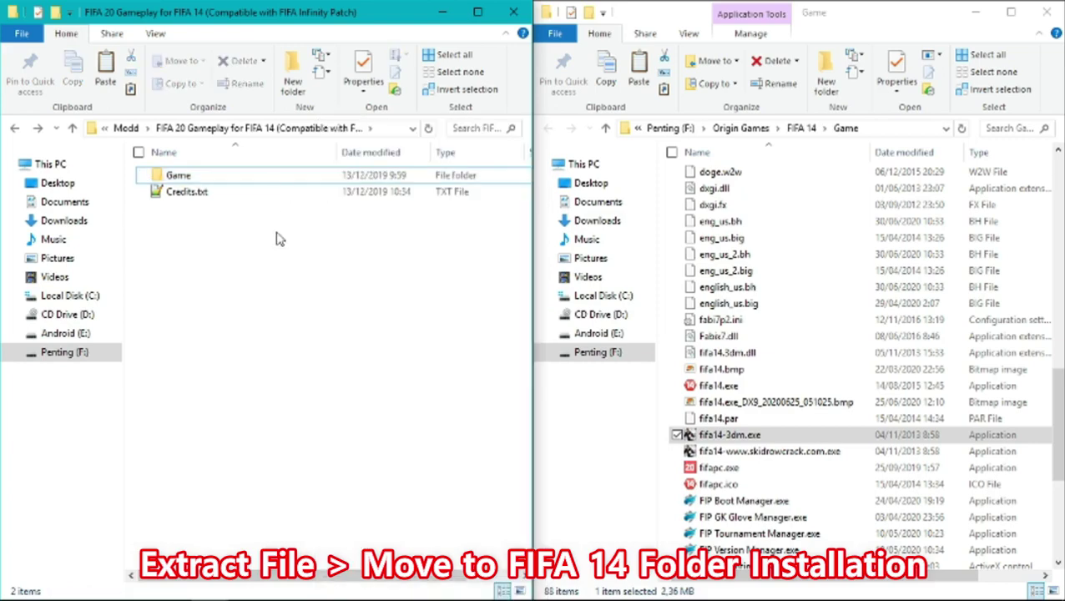
left_click(282, 184)
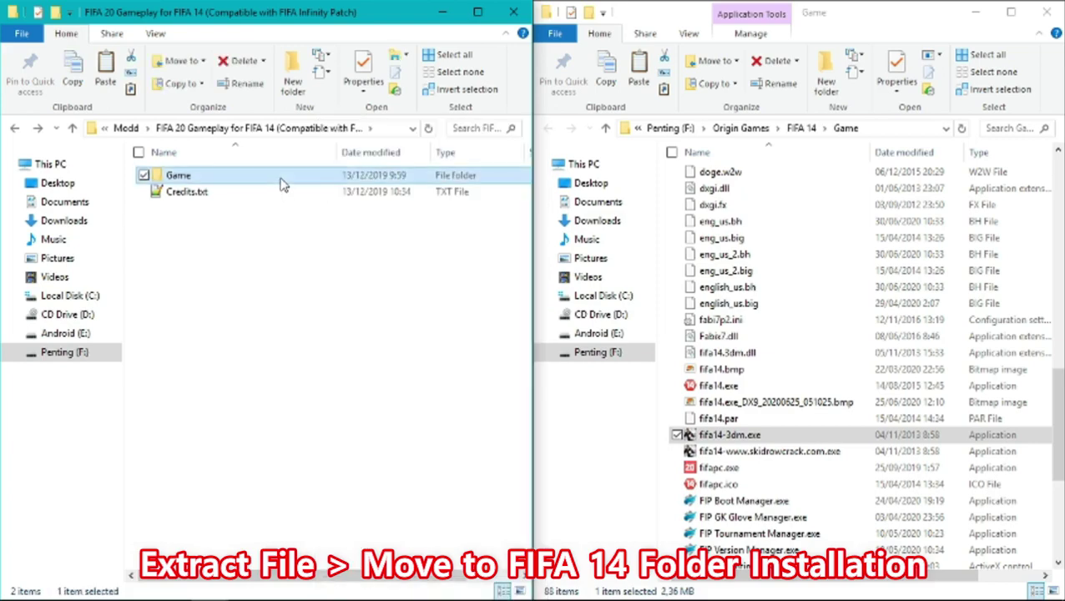
right_click(282, 185)
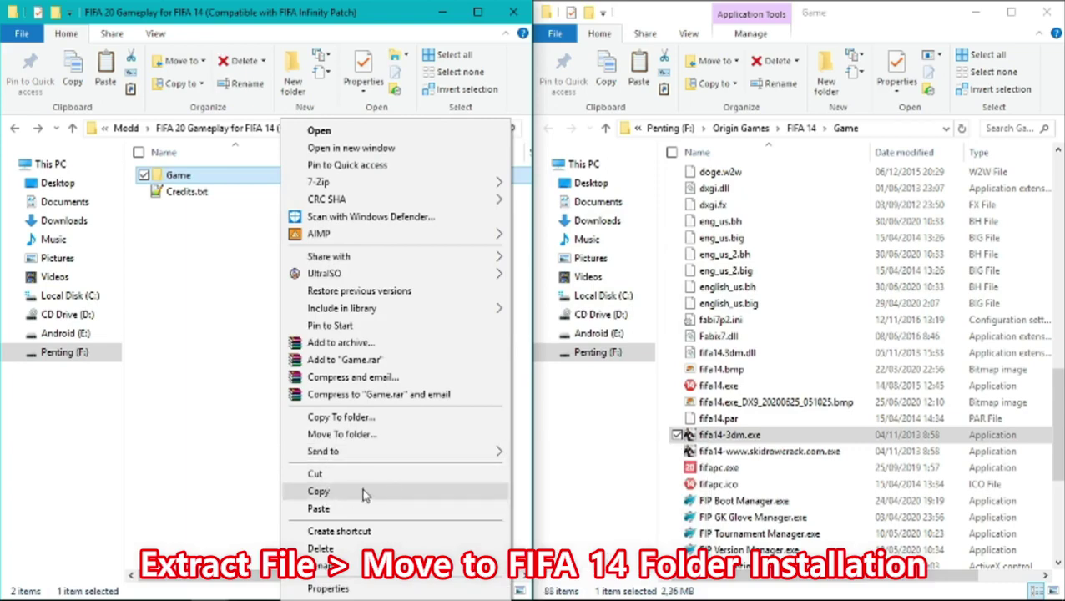
left_click(340, 493)
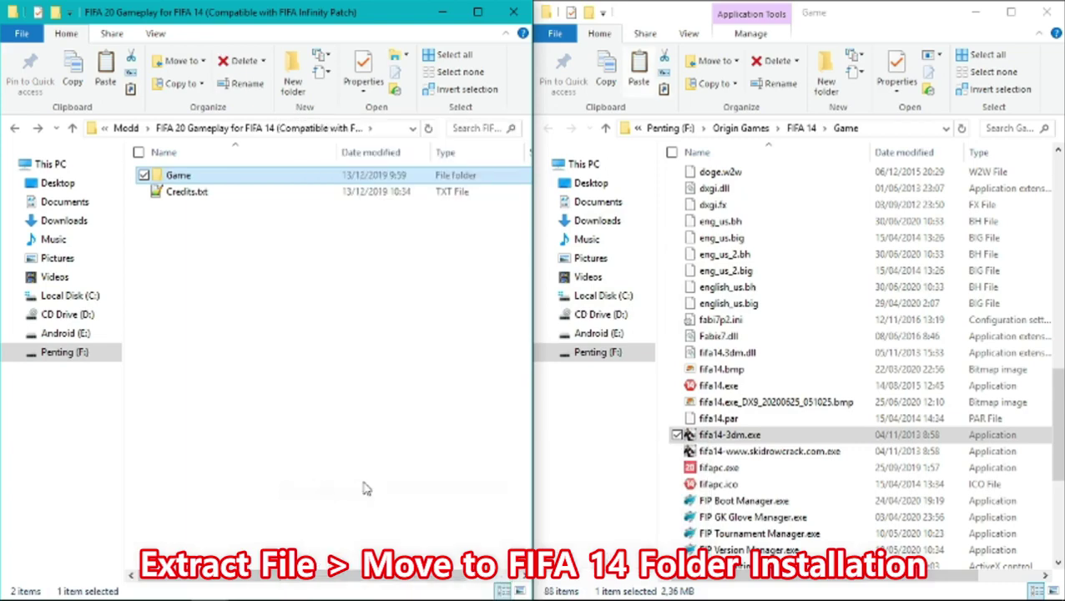
left_click(364, 488)
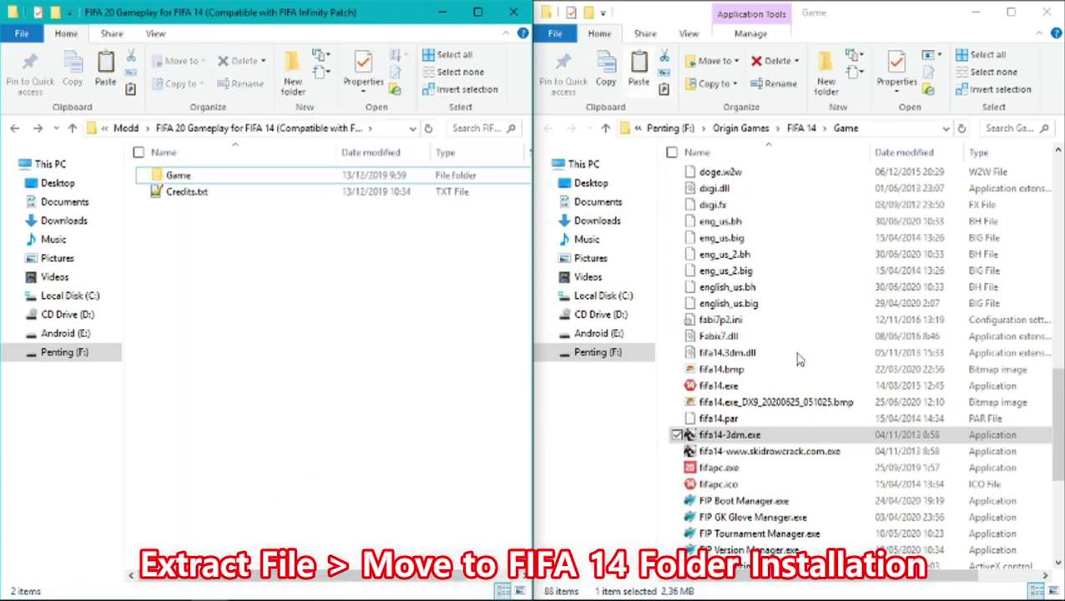
Paste the copied Game folder into the Origin Games\FIFA 14 installation folder, replacing the files in the destination
left_click(549, 130)
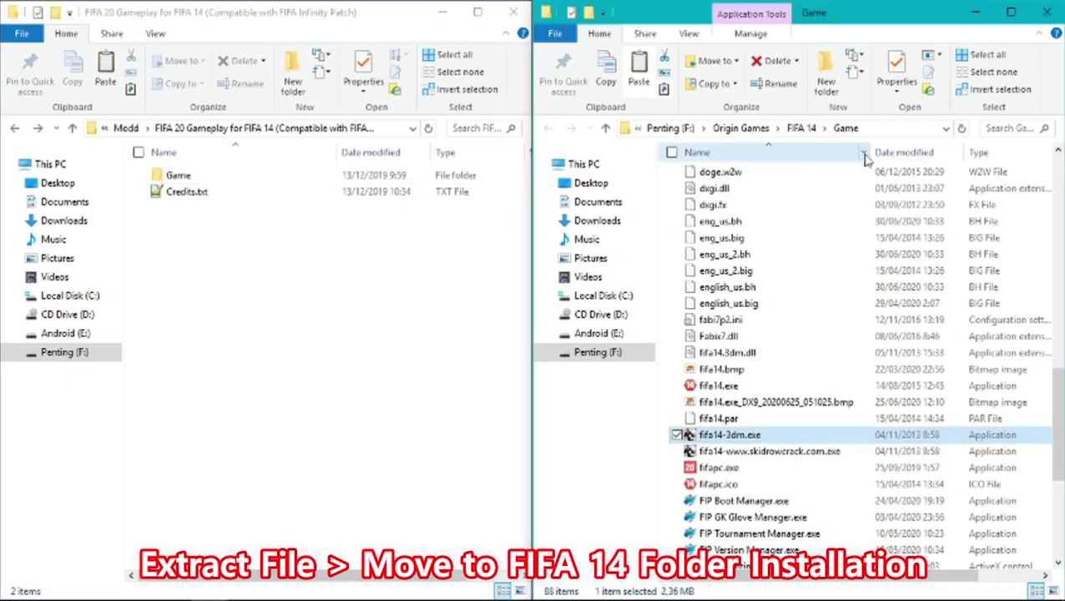
left_click(801, 129)
left_click(787, 403)
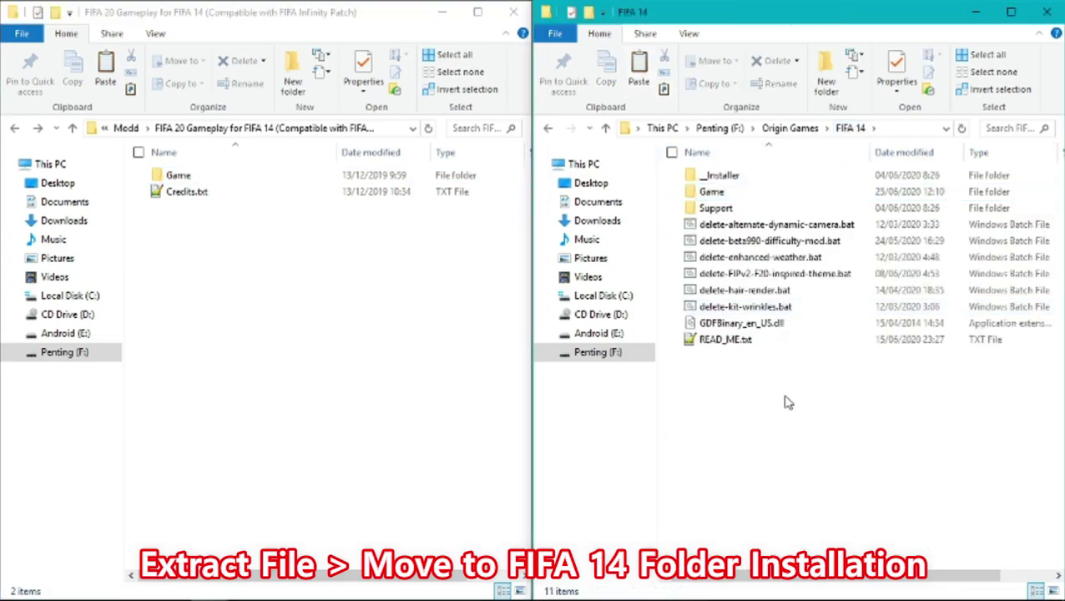
right_click(785, 396)
left_click(841, 227)
right_click(757, 392)
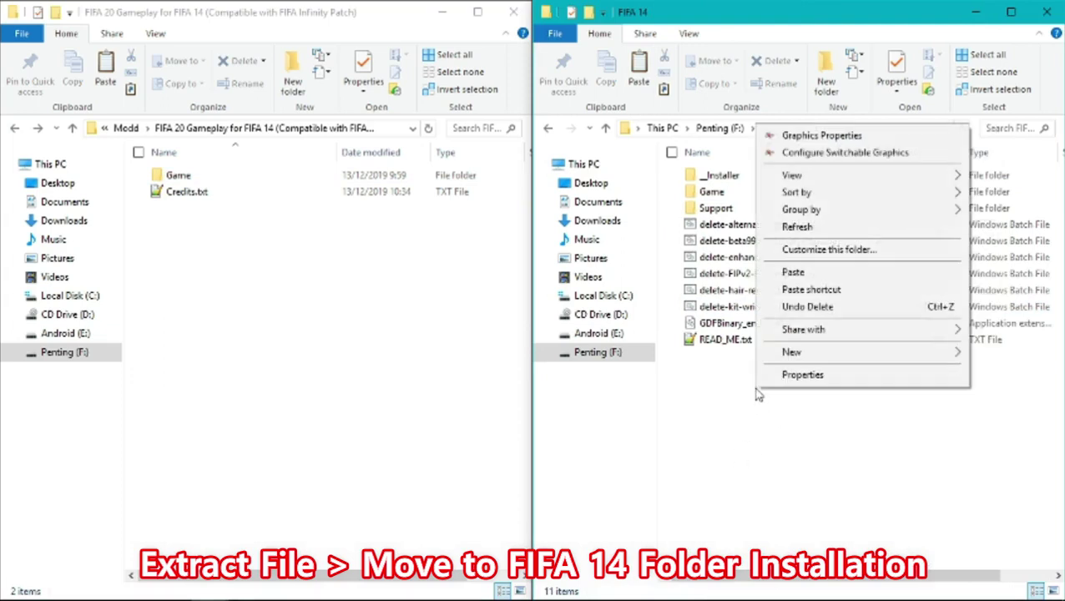
left_click(905, 278)
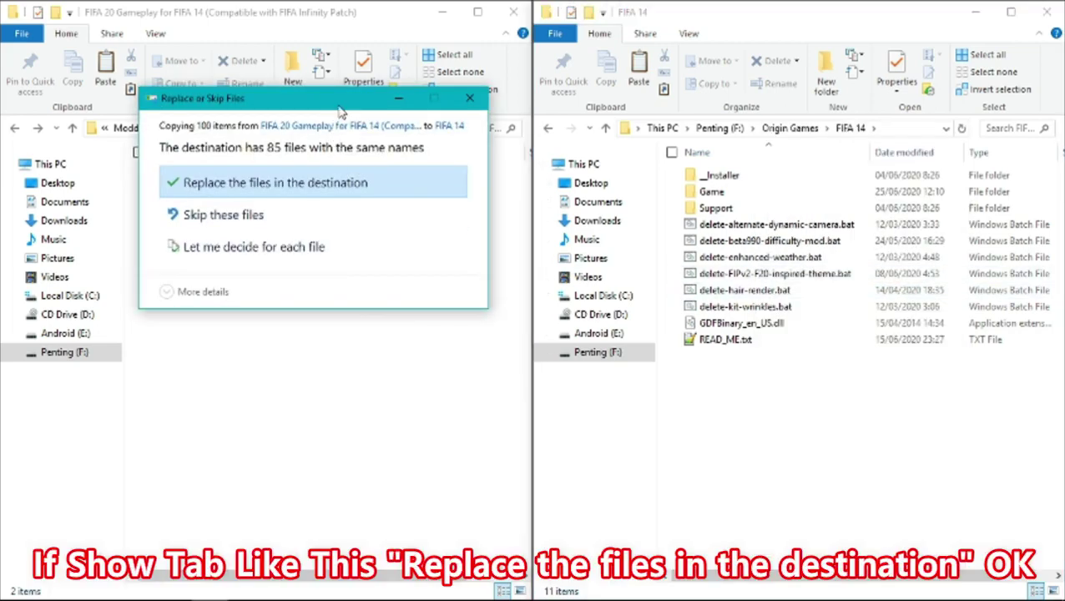
left_click_drag(339, 109, 560, 167)
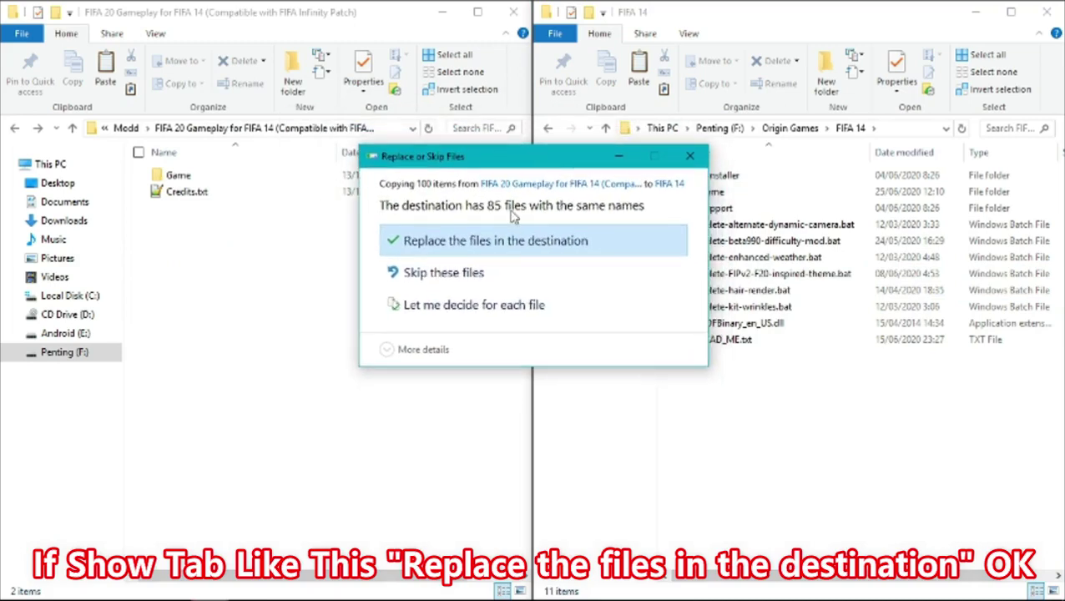
left_click(607, 243)
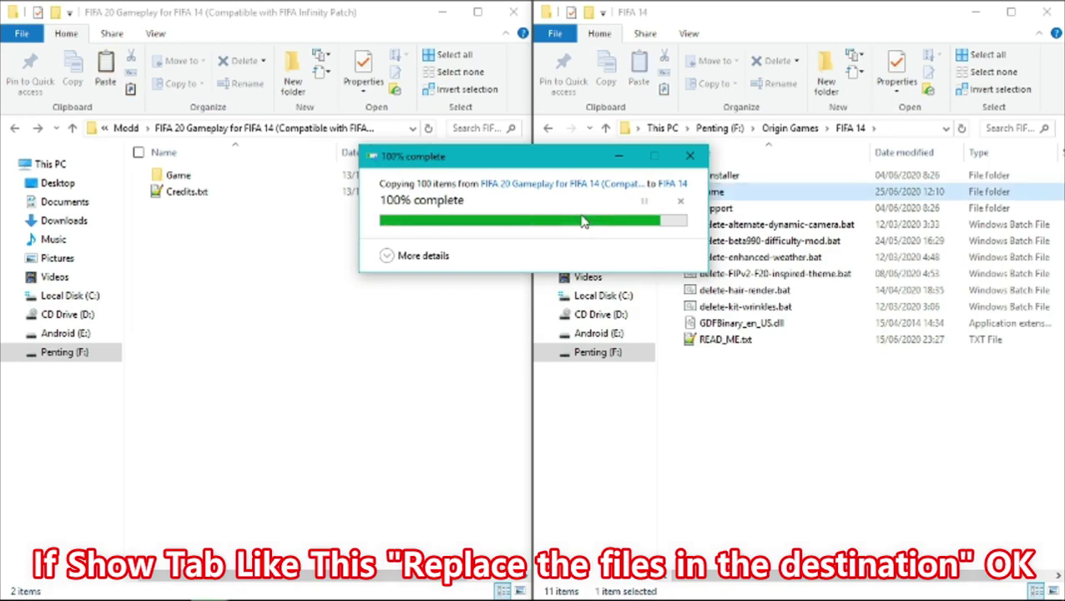
left_click(438, 409)
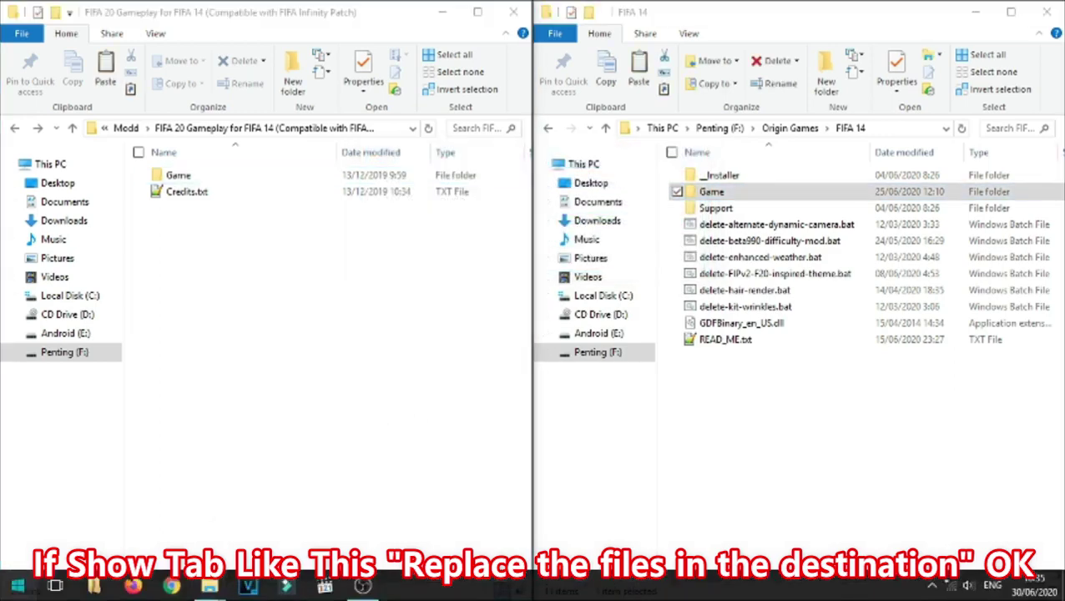
Launch FileMaster as administrator
key("super")
right_click(464, 232)
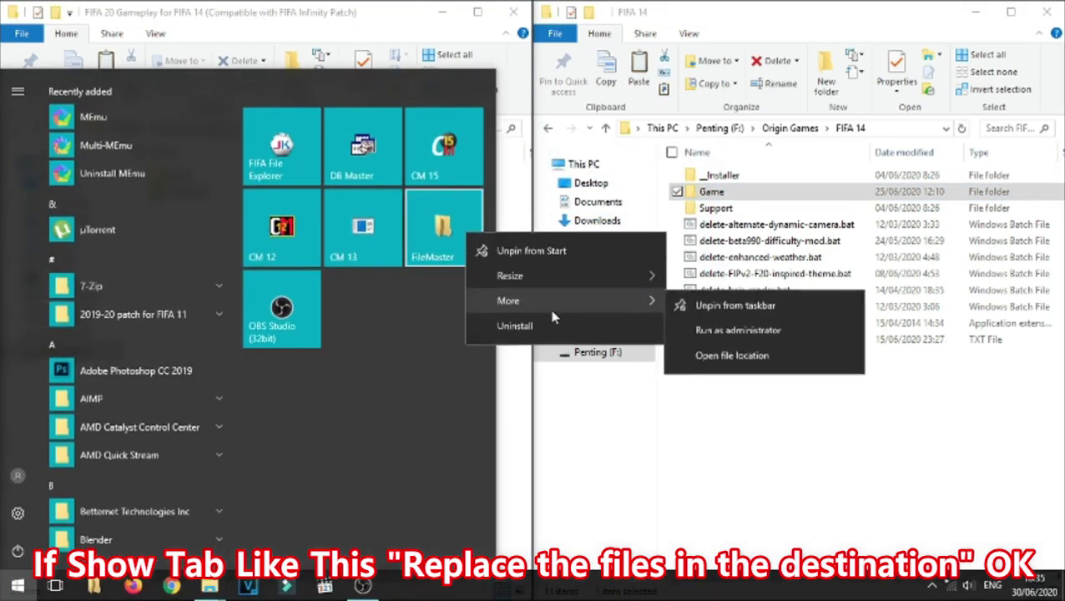
mouse_move(584, 302)
left_click(719, 335)
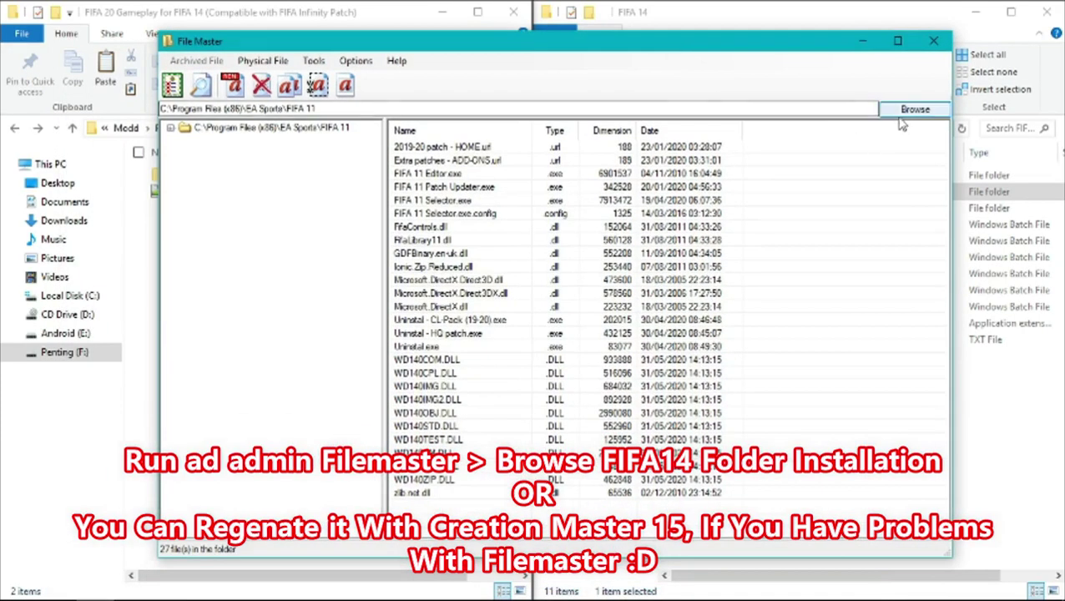
Set FileMaster's root folder to F:\Origin Games\FIFA 14 and expand its folder tree
left_click(910, 115)
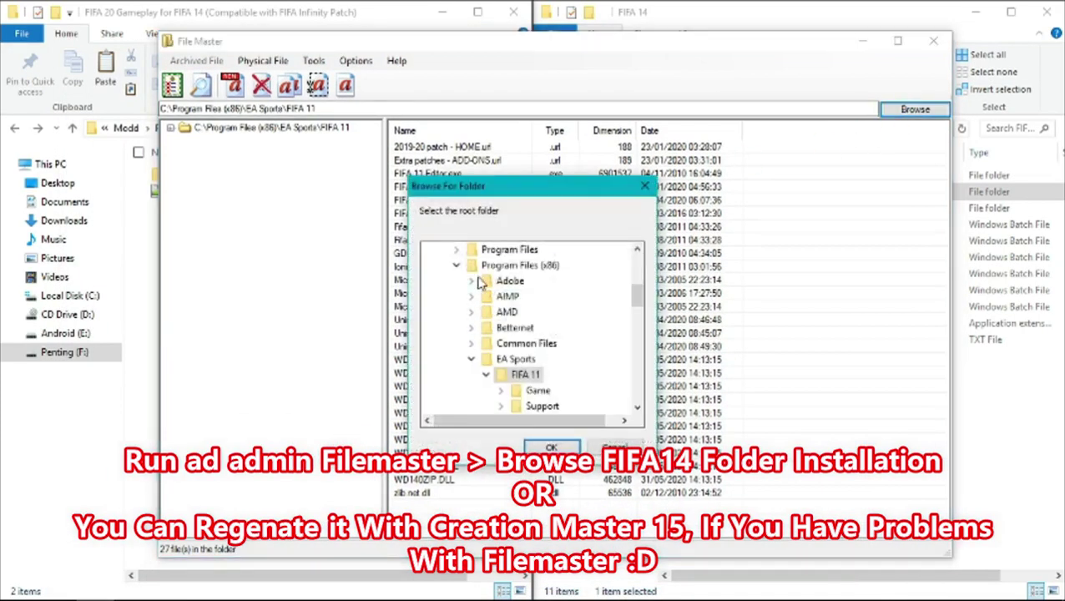
left_click(457, 265)
double_click(488, 374)
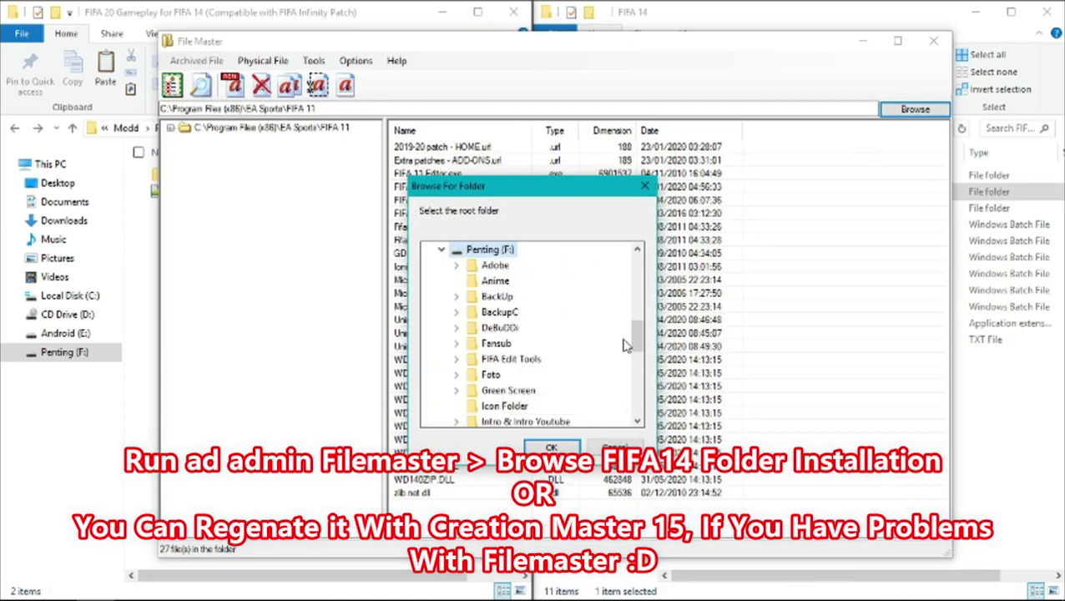
left_click_drag(637, 338, 636, 368)
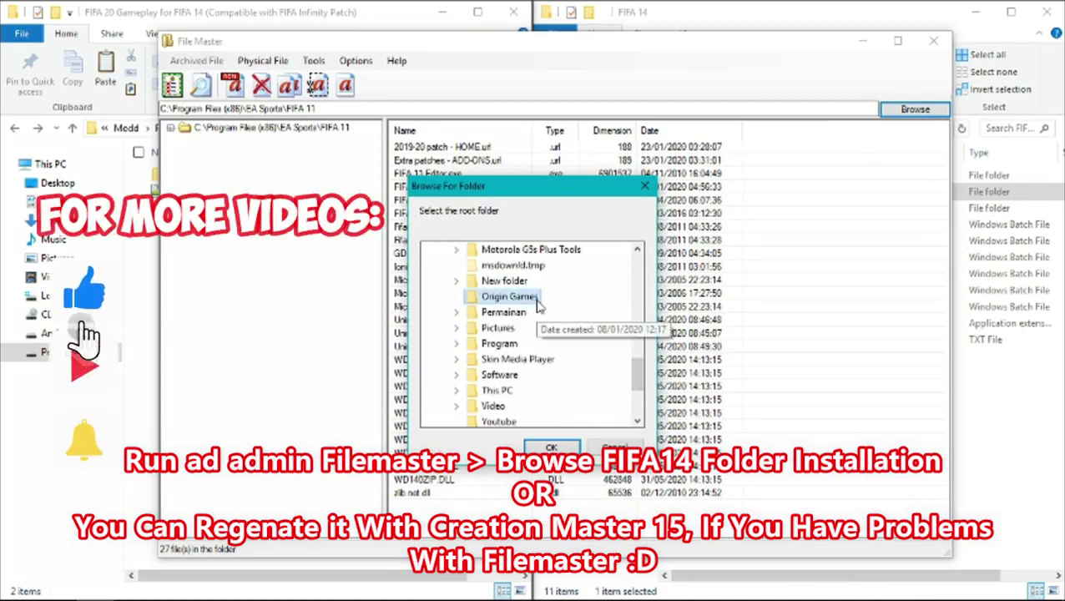
double_click(510, 343)
double_click(511, 327)
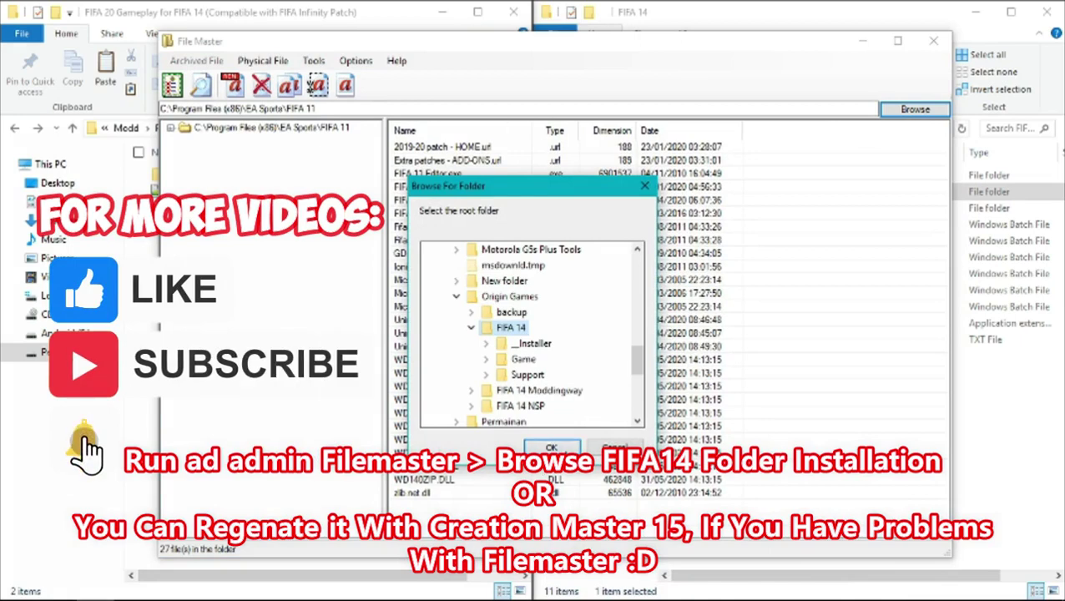
left_click(551, 448)
left_click(170, 129)
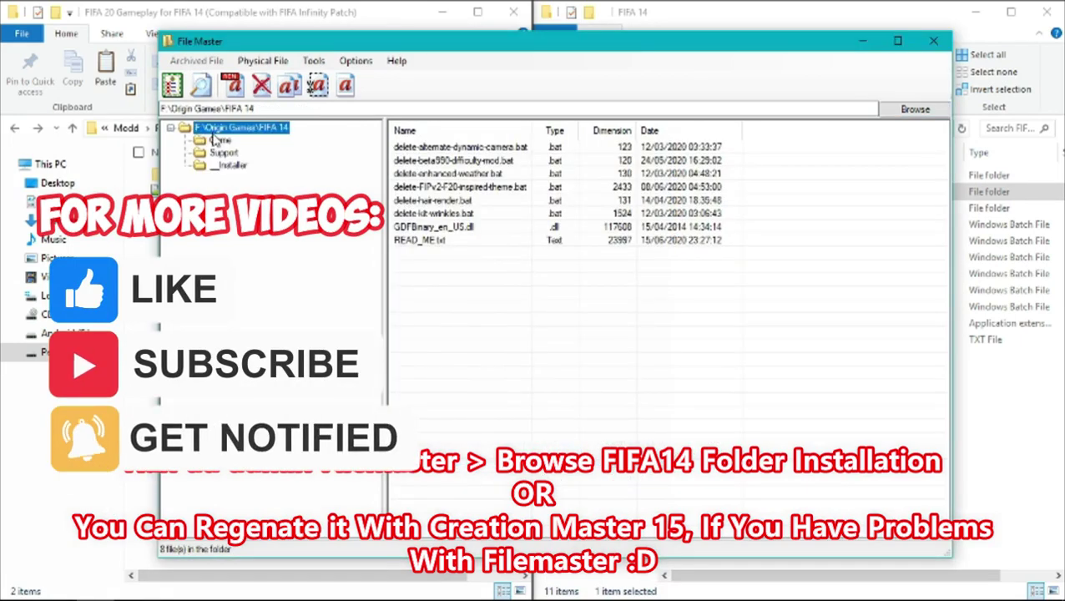